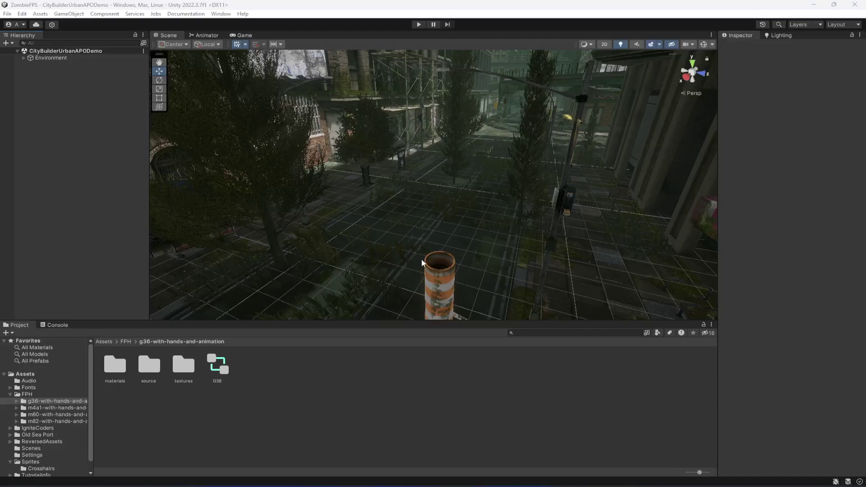
Step: Create an empty object on the road near the bus shelter and name it Player
right_click_drag(422, 262, 492, 243)
key("w")
key("s")
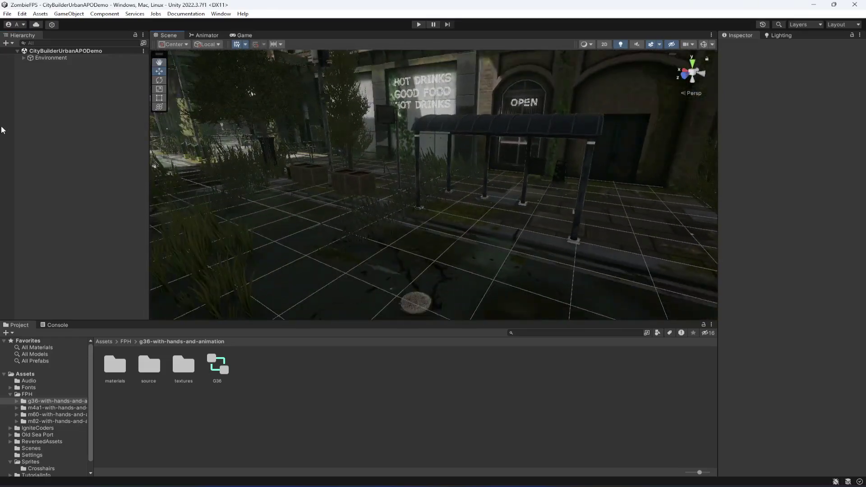
right_click(68, 130)
left_click(115, 249)
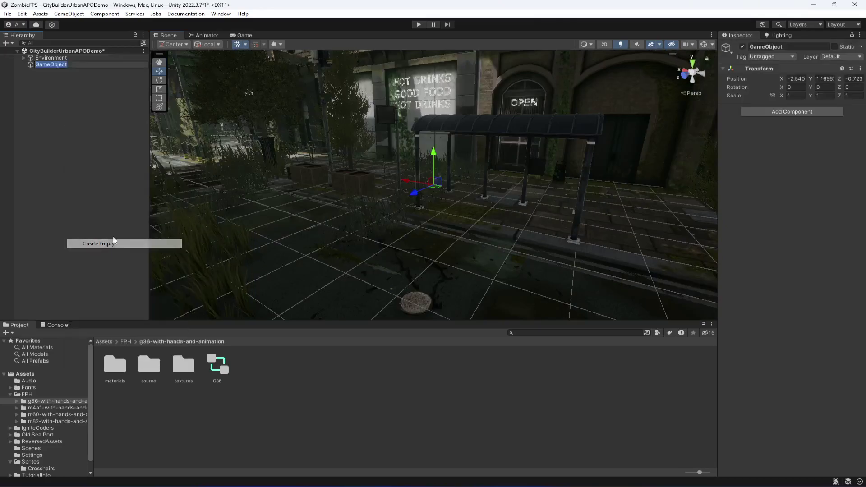
left_click(71, 110)
left_click(57, 66)
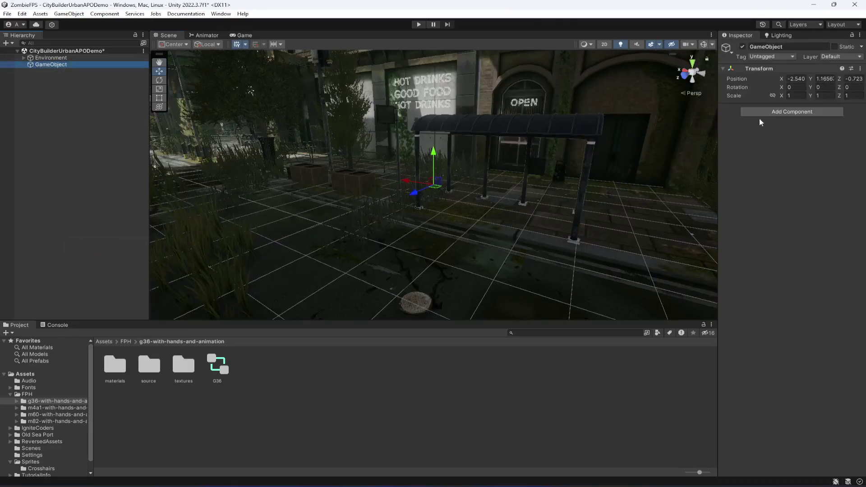
left_click(795, 48)
type("Player")
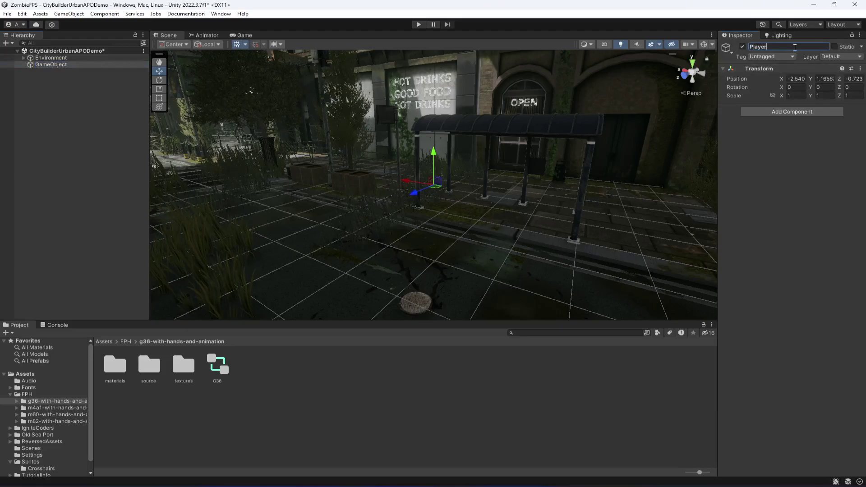
Step: Add a Character Controller component to the Player object and turn on gizmos in the scene view
left_click(783, 111)
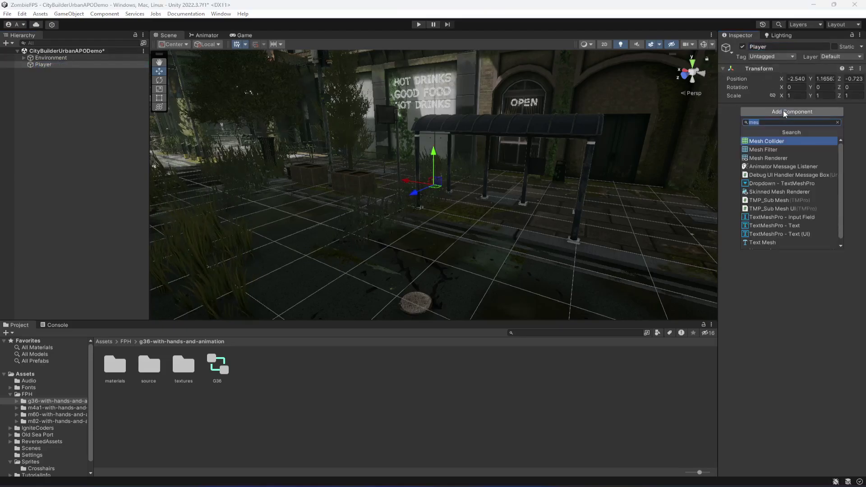
type("chara")
key("Return")
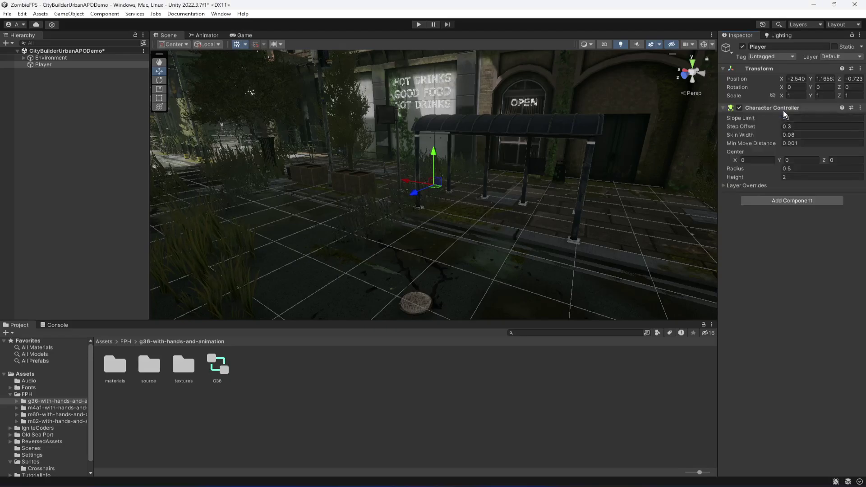
left_click(704, 45)
Step: Lower the Player to about Y 0.91 so its capsule rests on the road, and save the scene
right_click_drag(540, 163, 453, 90)
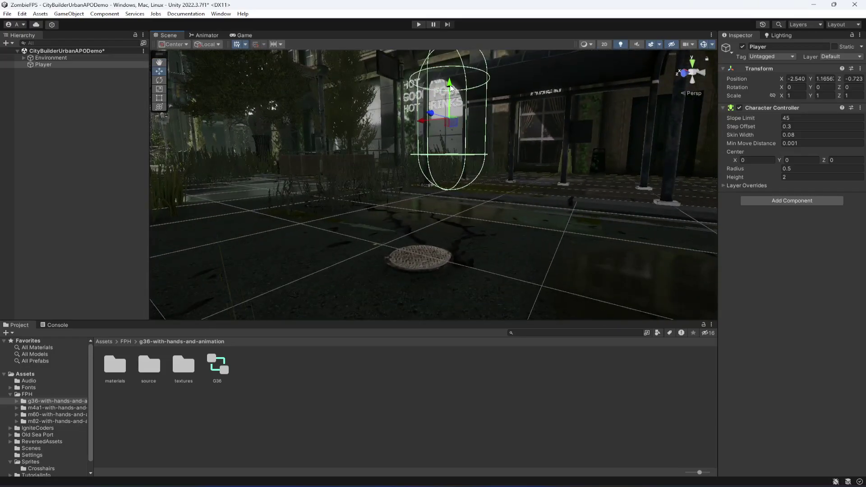
left_click_drag(451, 88, 458, 108)
right_click_drag(501, 151, 493, 199)
key("w")
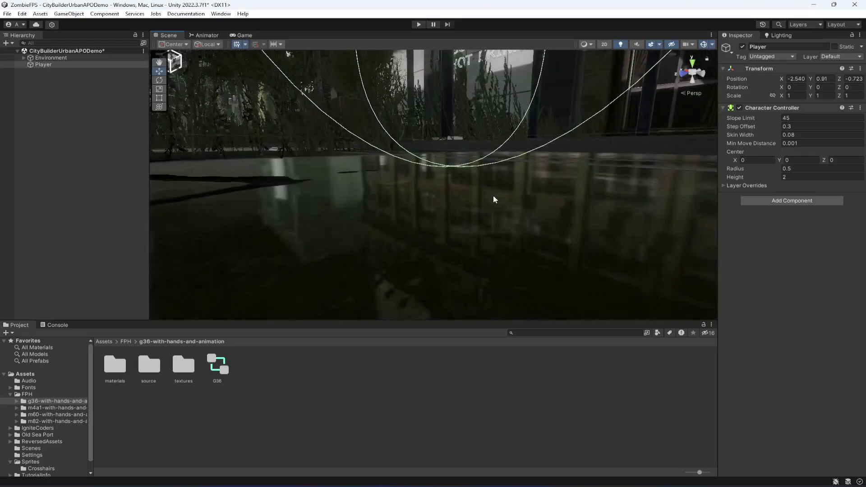
scroll(493, 197, "up", 3)
scroll(498, 192, "down", 2)
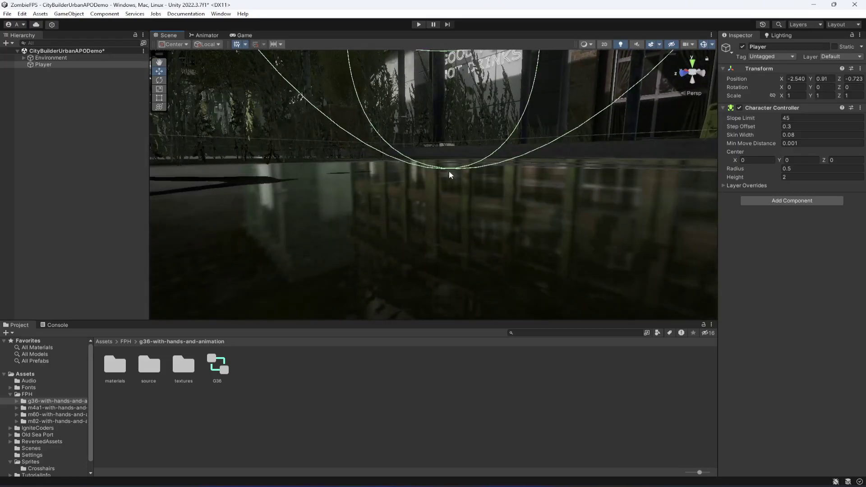
scroll(500, 145, "up", 3)
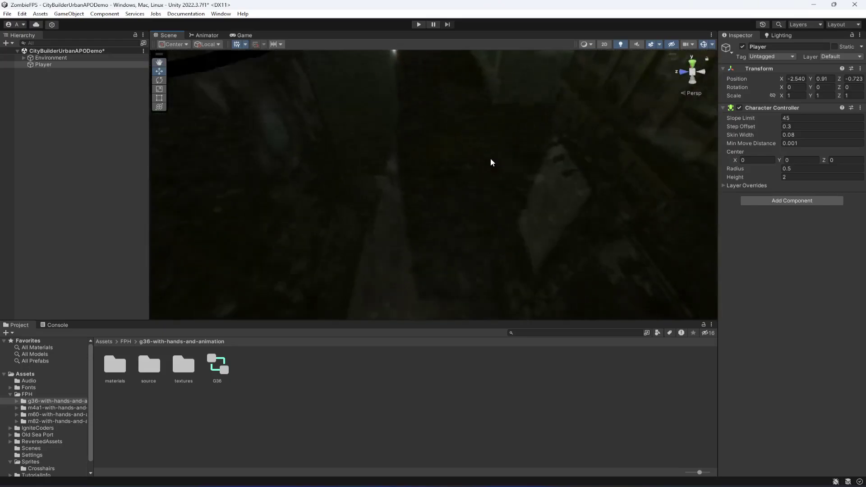
scroll(491, 158, "down", 3)
right_click_drag(493, 188, 439, 208)
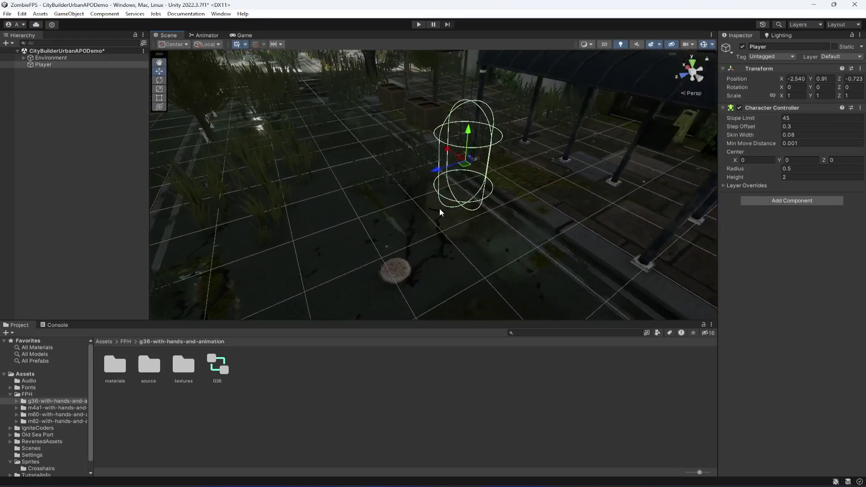
key("ctrl+s")
Step: Add the G36 model from the source folder of g36-with-hands-and-animation as a child of Player
right_click_drag(383, 211, 222, 262)
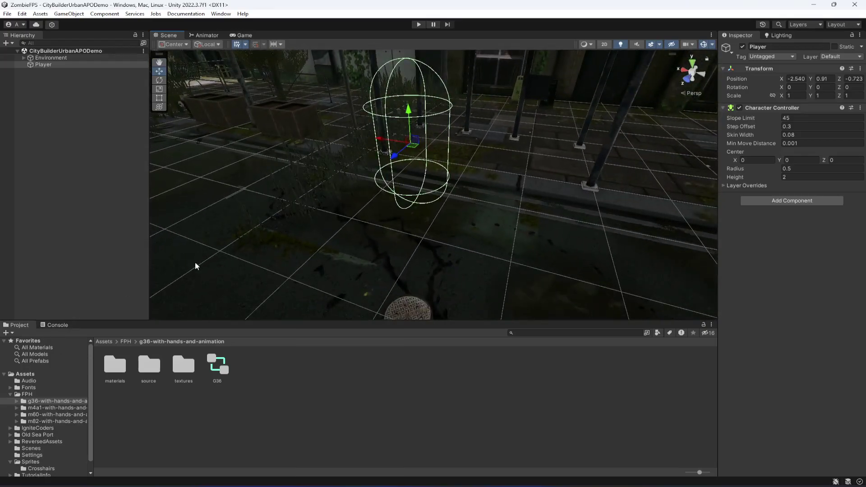
left_click(44, 65)
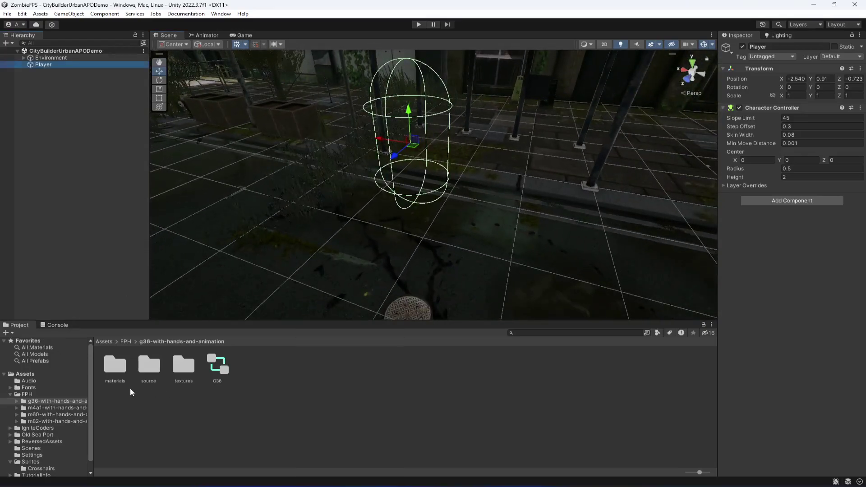
left_click(64, 401)
double_click(149, 374)
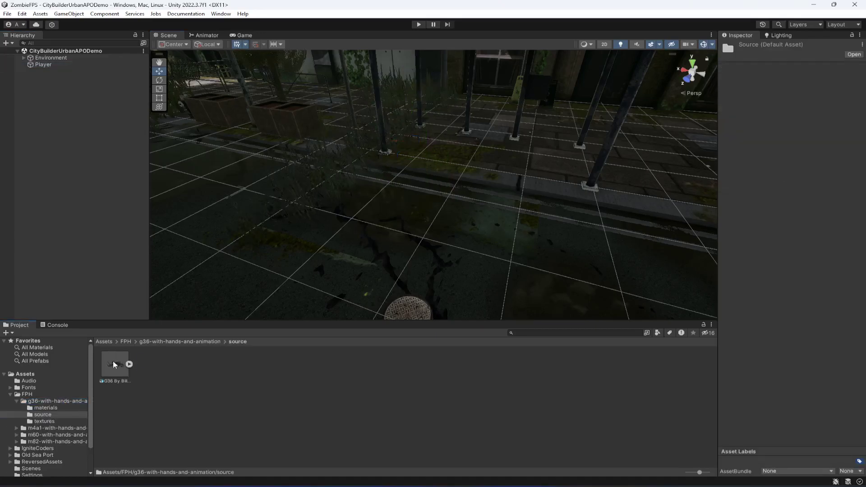
left_click_drag(55, 79, 57, 64)
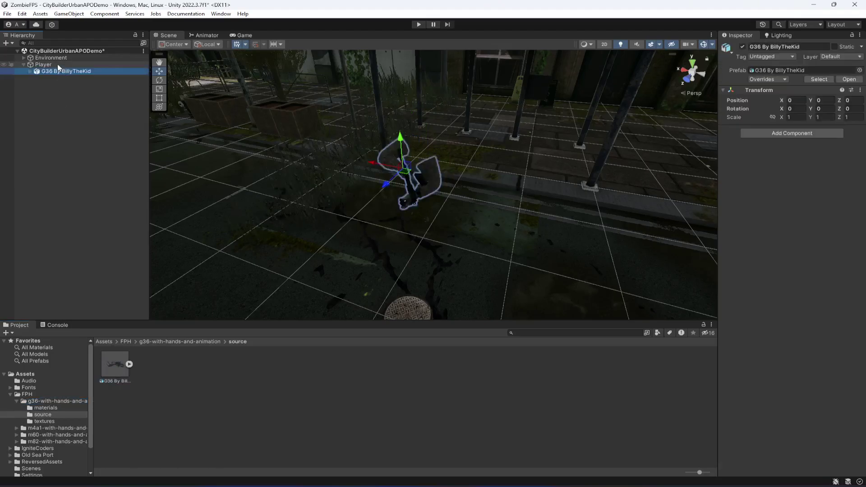
Step: Add the M4 model from the source folder of m4a1-with-hands-and-animations as a child of Player
left_click(16, 401)
left_click(55, 408)
double_click(150, 368)
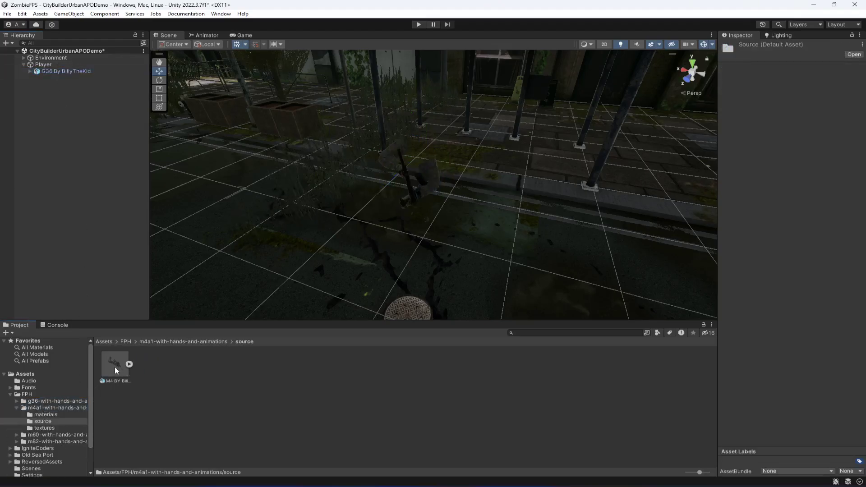
left_click_drag(55, 79, 50, 65)
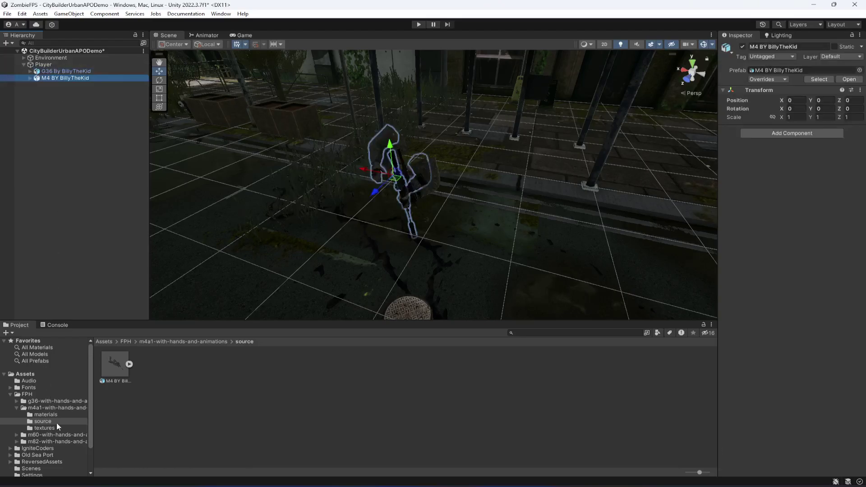
Step: Add the M60 model from the source folder of m60-with-hands-and-animation as a child of Player, deleting the misplaced first copy
left_click(16, 407)
left_click(16, 415)
left_click(54, 415)
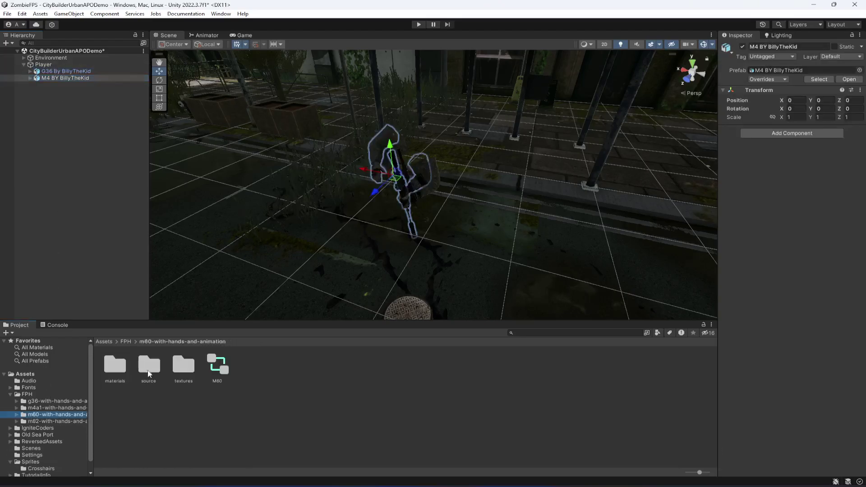
double_click(150, 366)
left_click_drag(62, 93, 64, 71)
key("Delete")
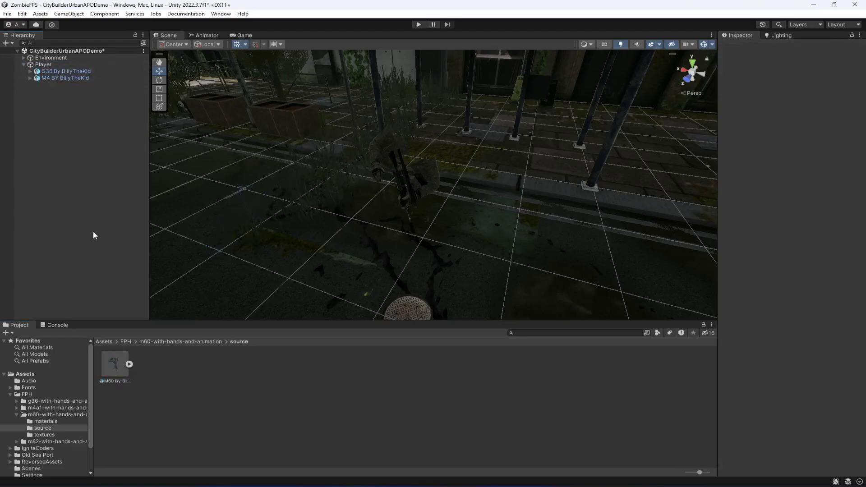
left_click_drag(90, 210, 57, 65)
Step: Add the M82 model from the source folder of m82-with-hands-and-animation as a child of Player
left_click(15, 415)
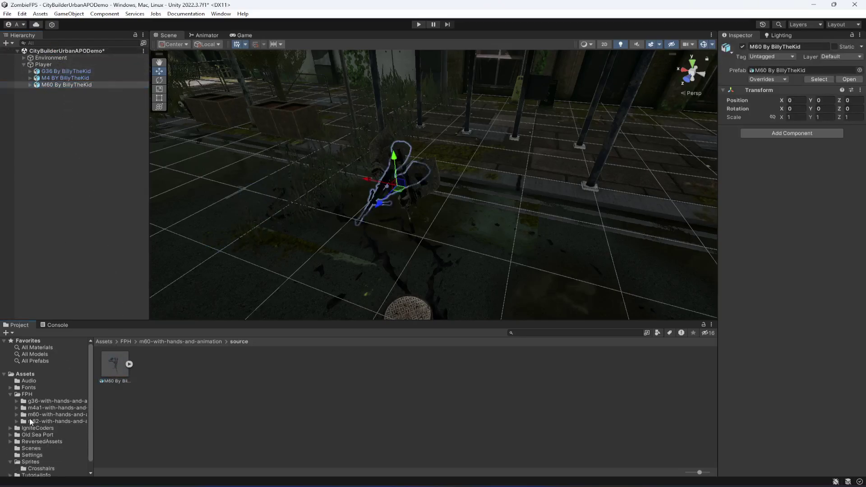
left_click(33, 421)
double_click(155, 367)
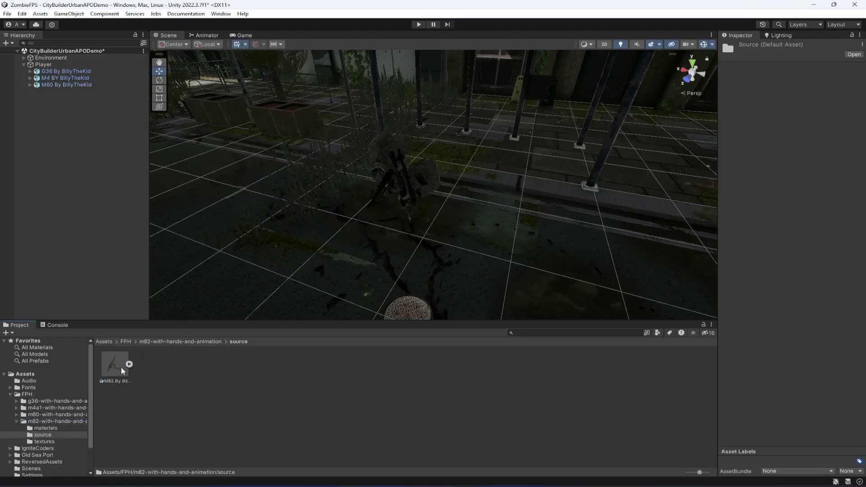
left_click_drag(114, 311, 55, 64)
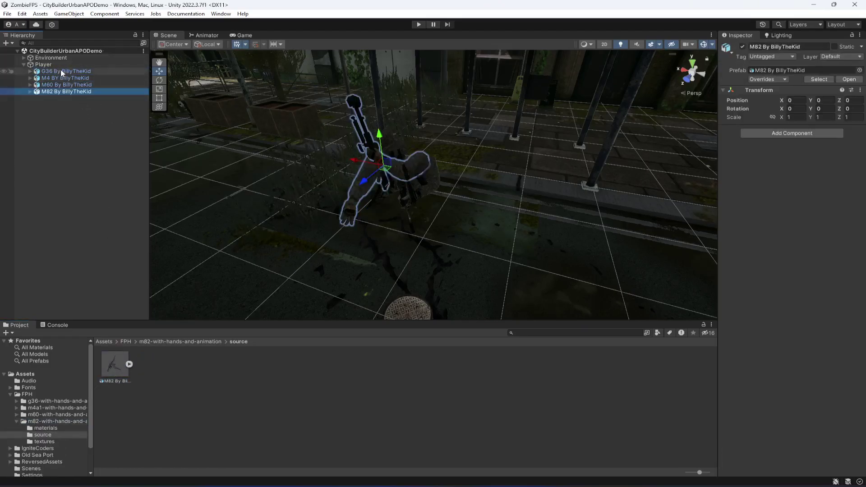
Step: Raise the four weapon models under Player together to about Y 0.47
left_click(60, 70)
left_click(44, 64)
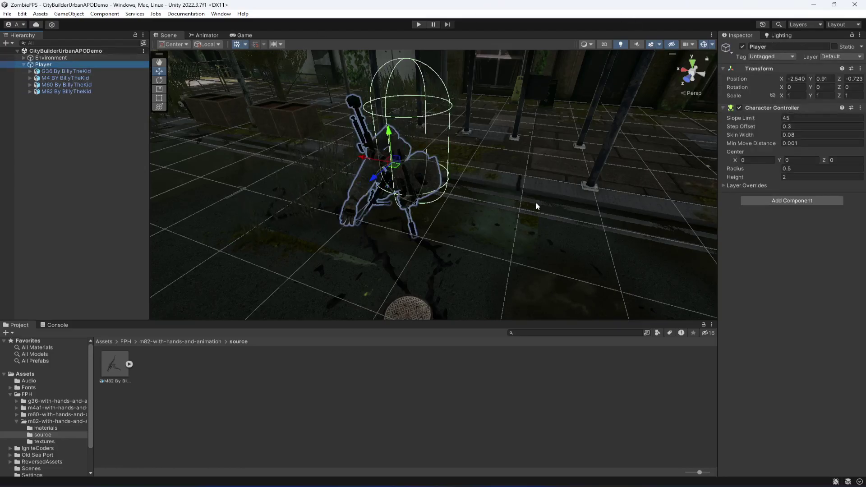
right_click_drag(536, 203, 536, 242)
key("f")
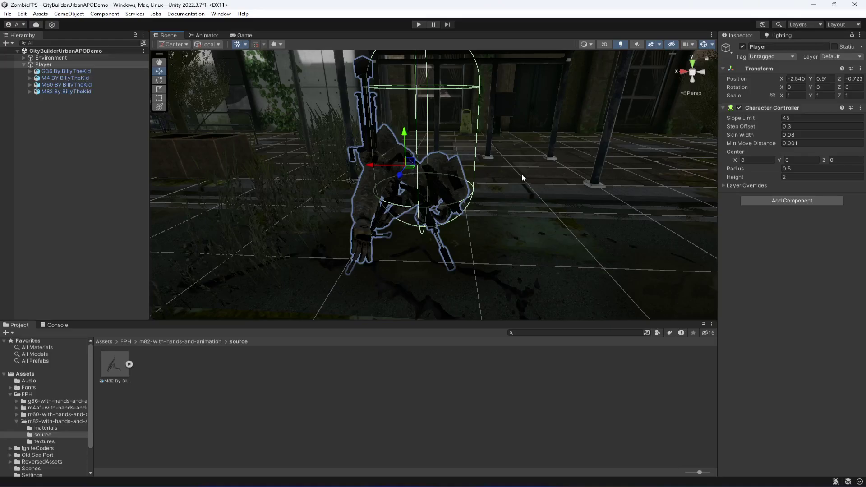
scroll(507, 185, "down", 3)
left_click(55, 72)
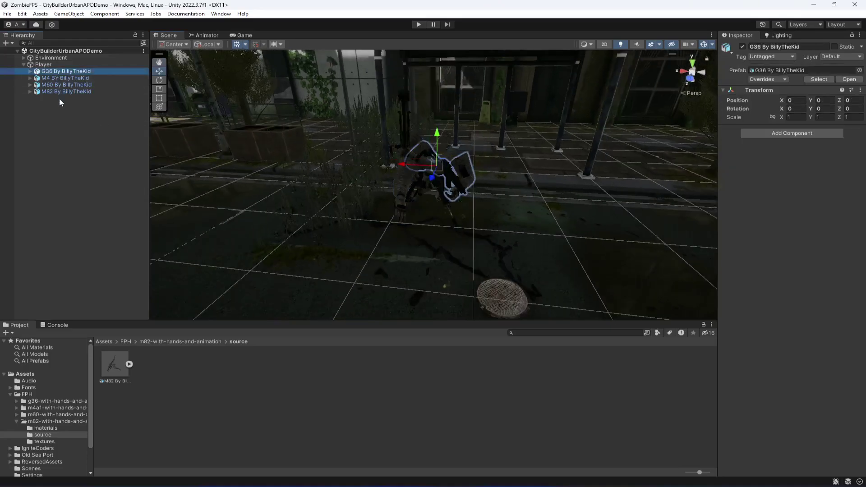
left_click(60, 91, "shift")
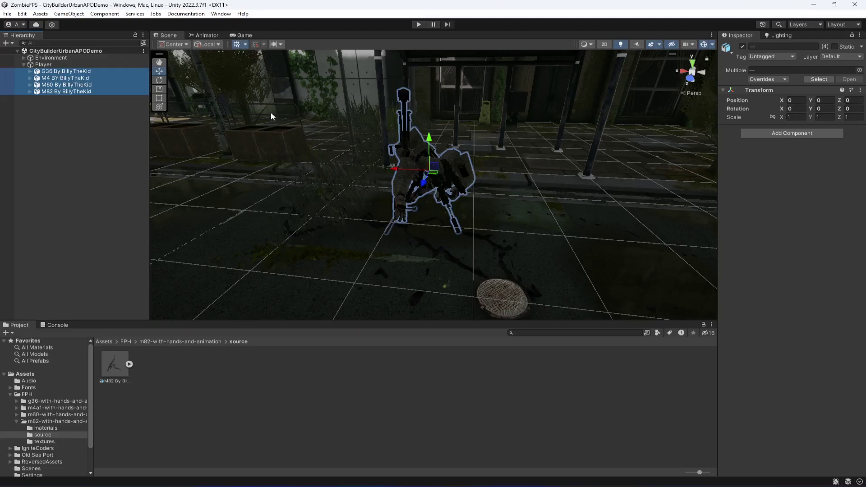
left_click_drag(430, 139, 431, 106)
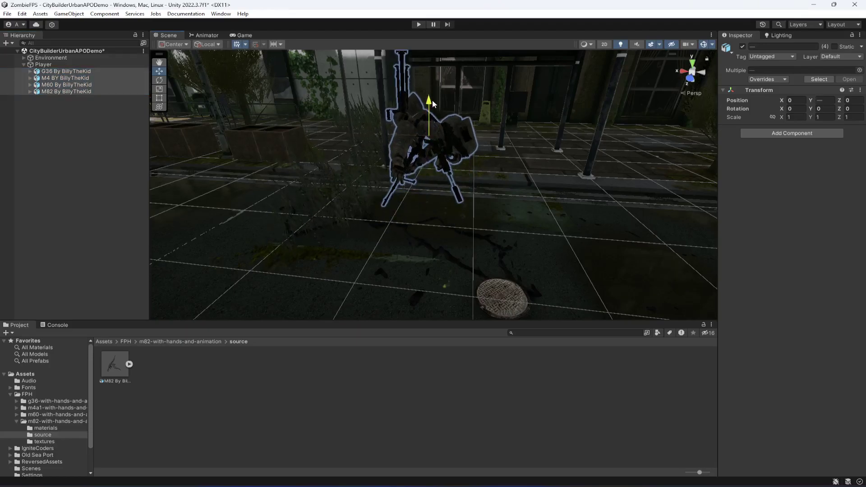
Step: Check the four weapons against the Player's capsule, raise them together to about Y 1.02, and save the scene
left_click(55, 66)
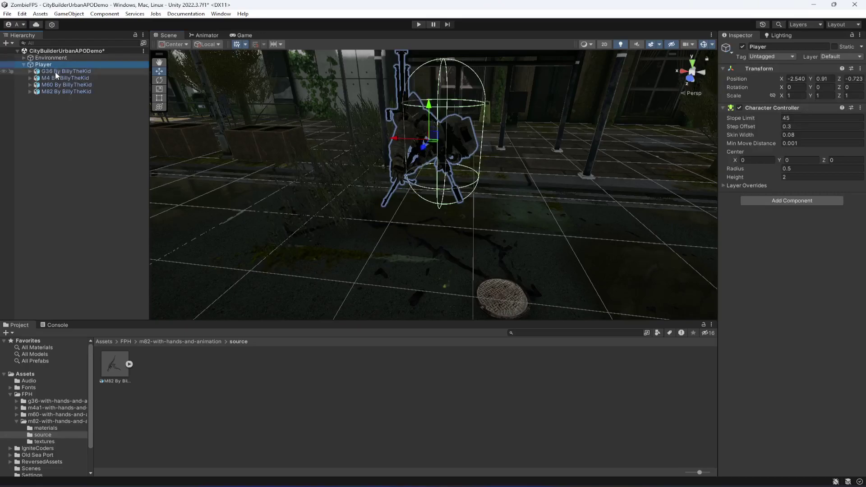
left_click(55, 73)
left_click(58, 91, "shift")
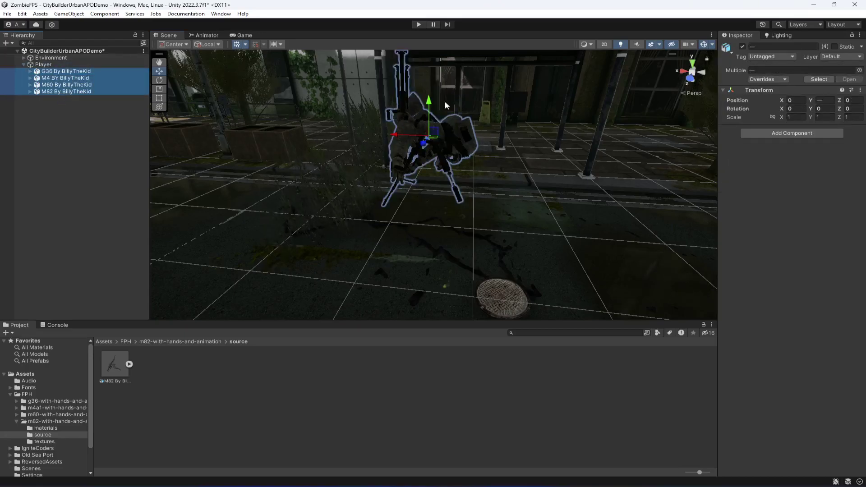
left_click_drag(440, 156, 462, 177, "alt")
scroll(459, 177, "down", 3)
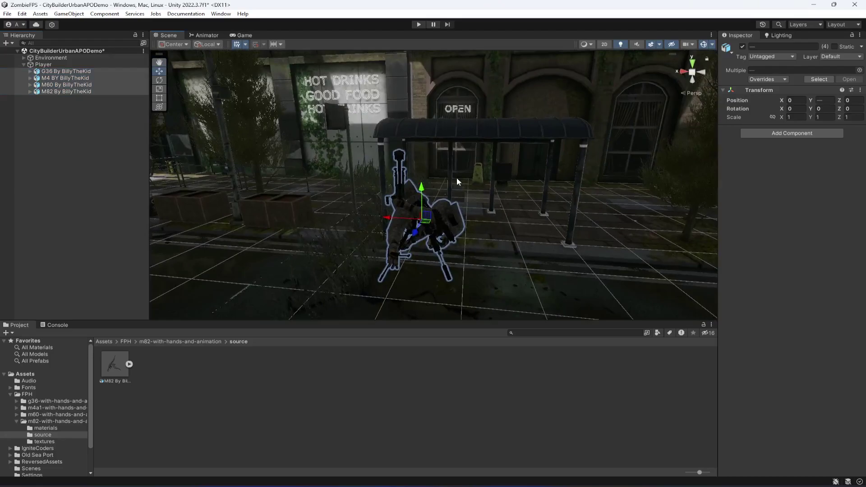
left_click(82, 66)
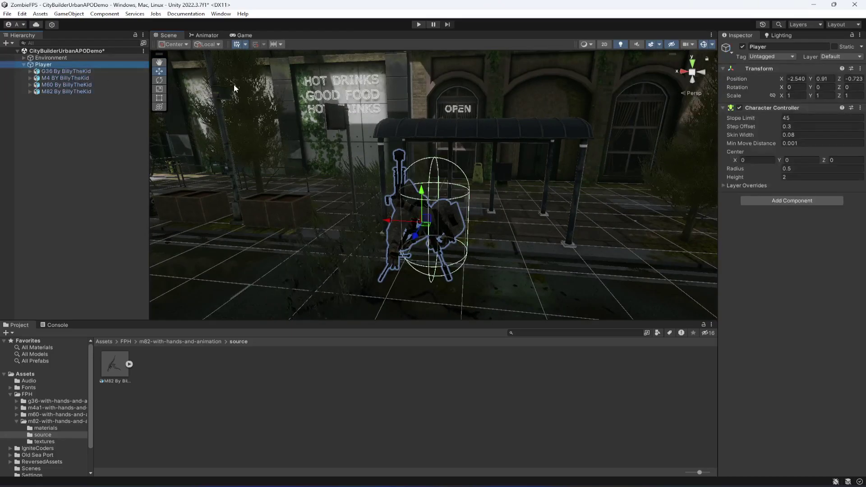
left_click(59, 107)
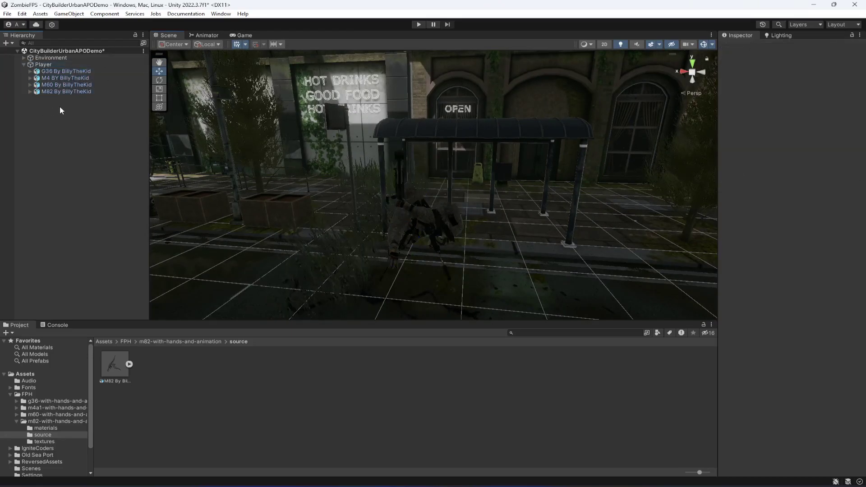
left_click(64, 72)
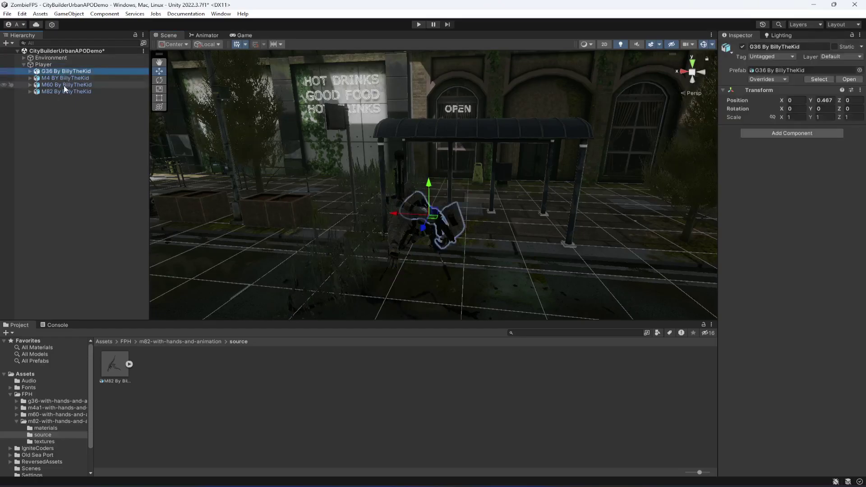
left_click(65, 91, "shift")
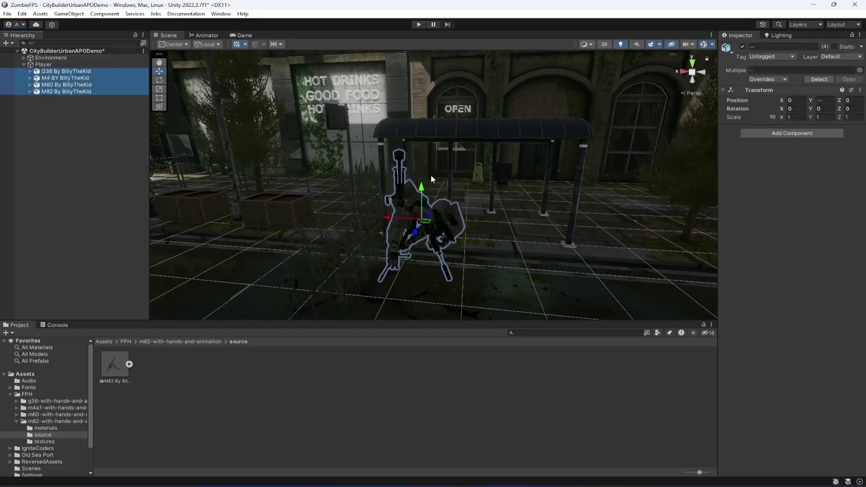
left_click_drag(419, 190, 427, 149)
key("ctrl+s")
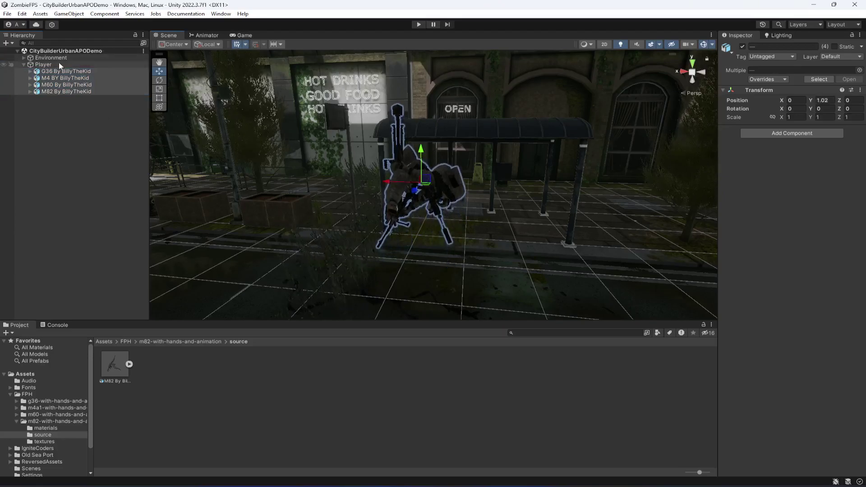
Step: Try a Y position of 0 on the four weapon models under Player, and undo it
left_click(74, 64)
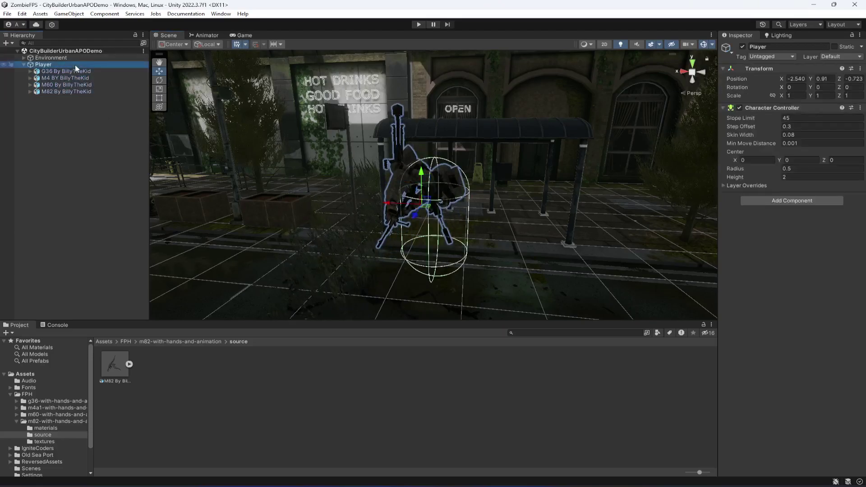
right_click_drag(451, 210, 489, 182)
left_click(58, 71)
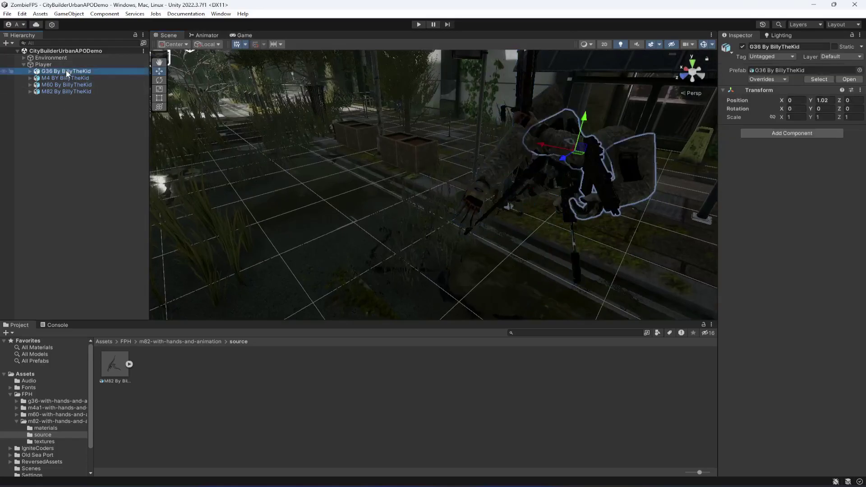
left_click(68, 92, "shift")
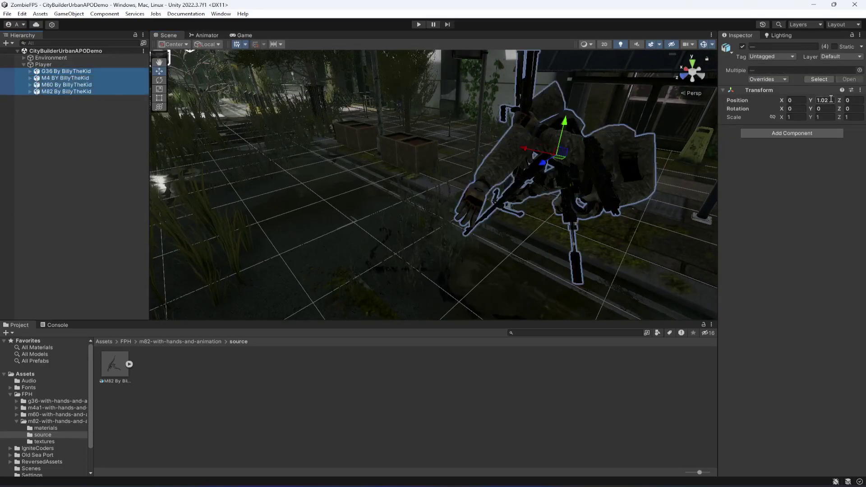
left_click(831, 99)
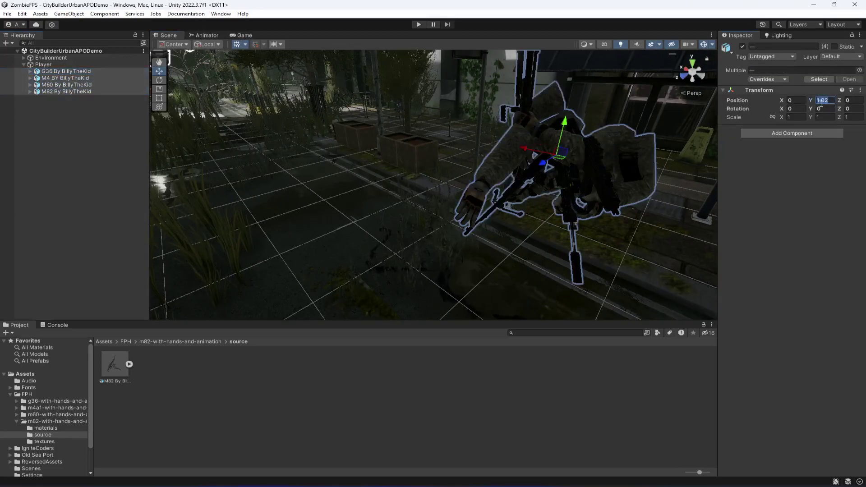
type("0")
key("Return")
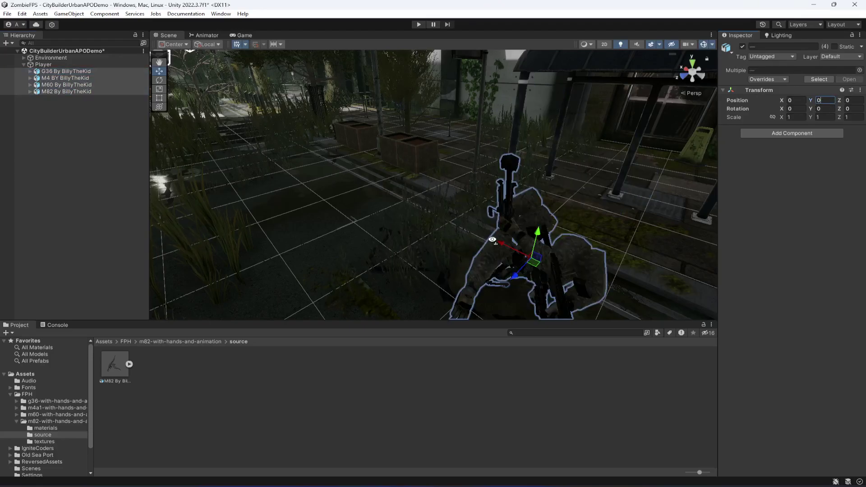
key("f")
key("ctrl+z")
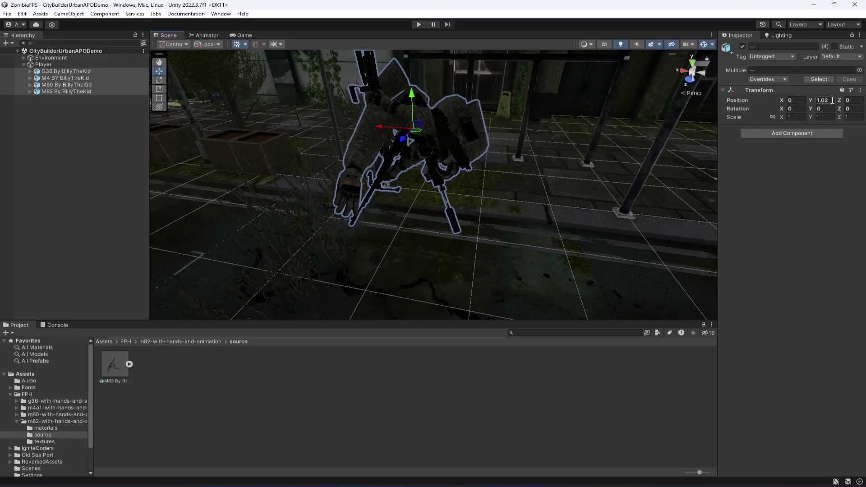
Step: Set the Y position of all four weapon models to 1 and check them against the Player's capsule
left_click(832, 100)
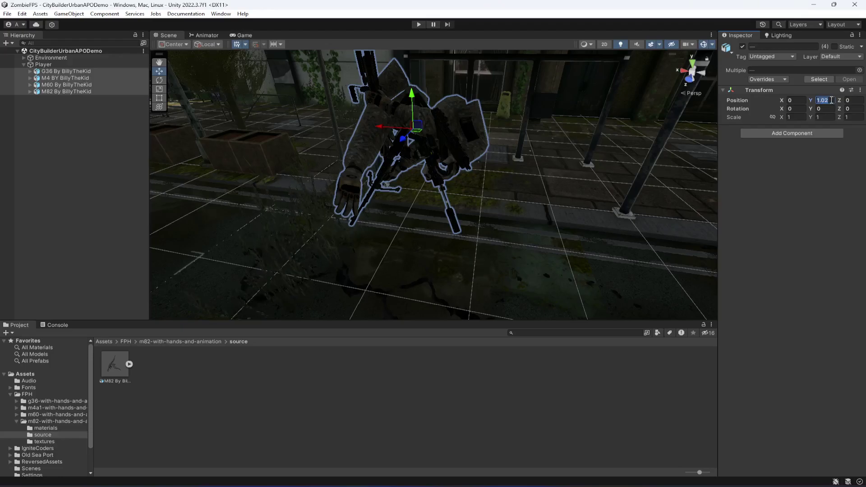
type("1")
key("Return")
right_click_drag(515, 137, 447, 144)
key("f")
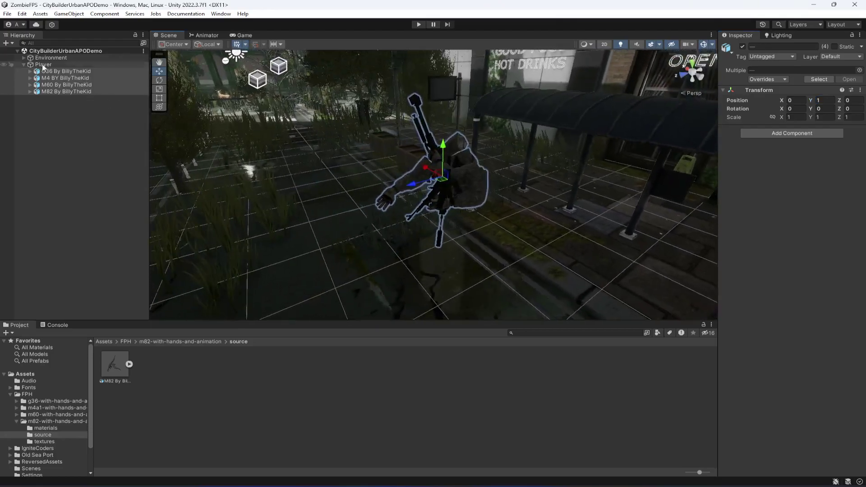
left_click(43, 65)
key("f")
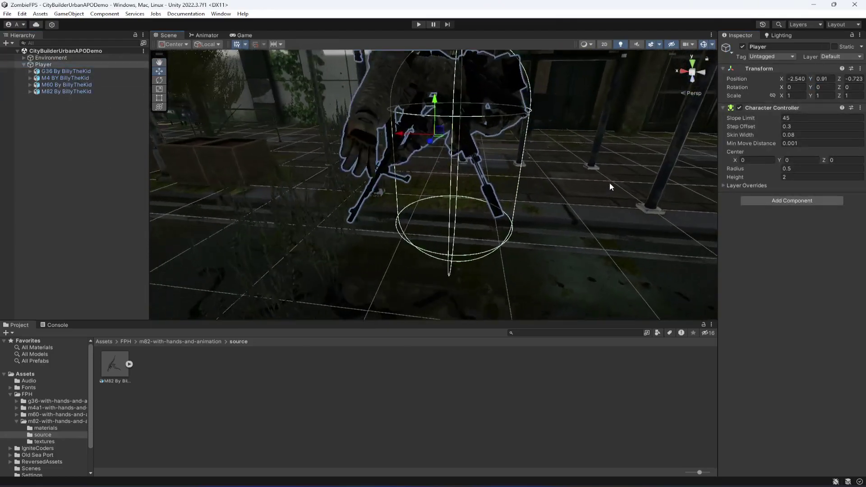
scroll(610, 182, "down", 3)
right_click_drag(610, 182, 420, 175)
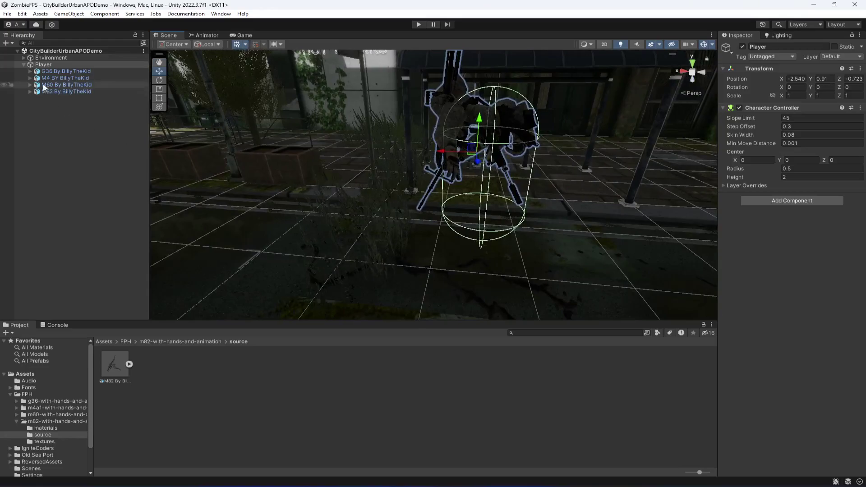
Step: Shift the four weapon models together to about X -0.061, check them against the Player's capsule, and save the scene
left_click(66, 71)
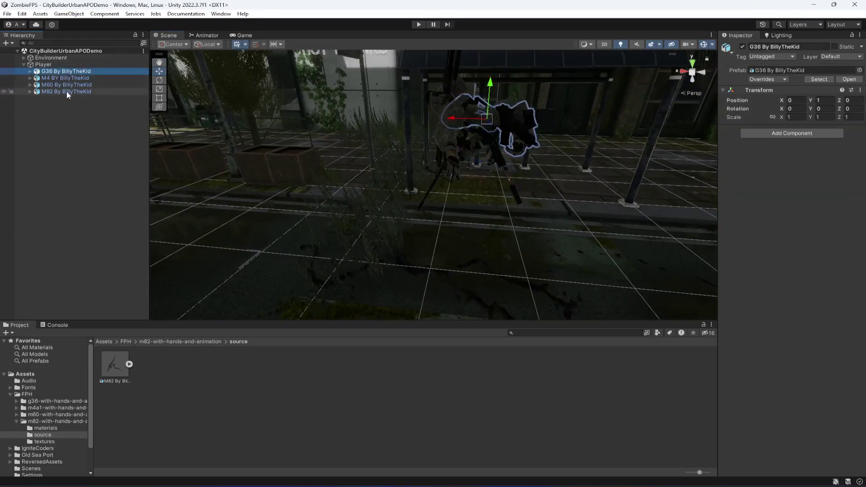
left_click(66, 91, "shift")
left_click_drag(447, 121, 451, 125)
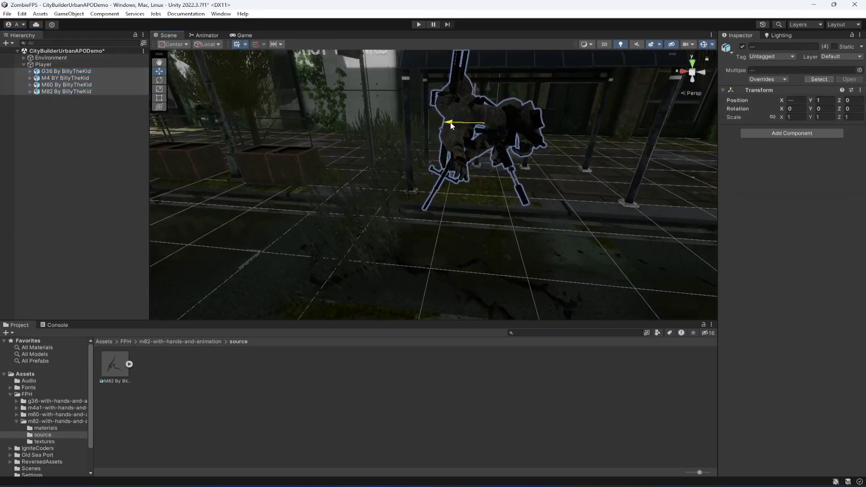
left_click(67, 64)
key("f")
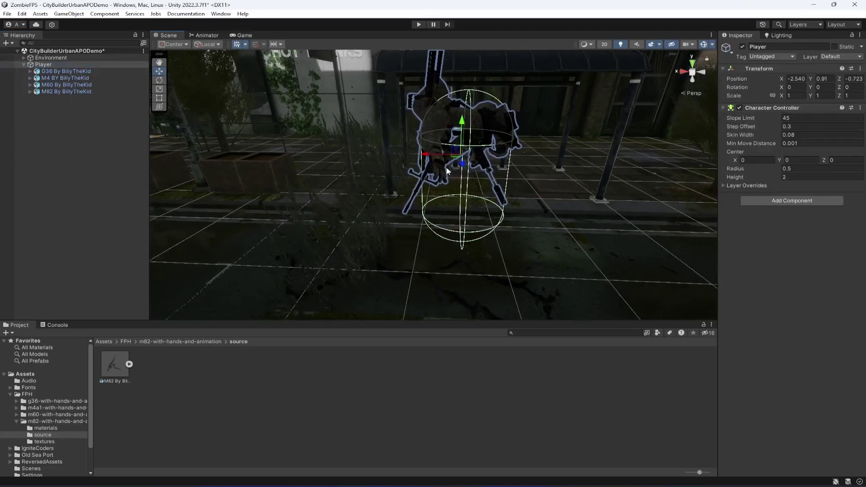
right_click_drag(516, 153, 386, 154)
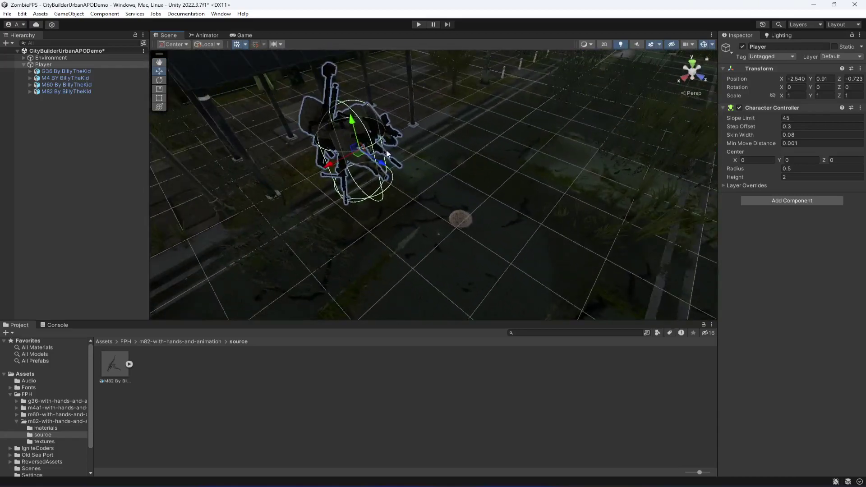
key("ctrl+s")
Step: Check the game view and add a Camera as a child of Player
left_click(43, 65)
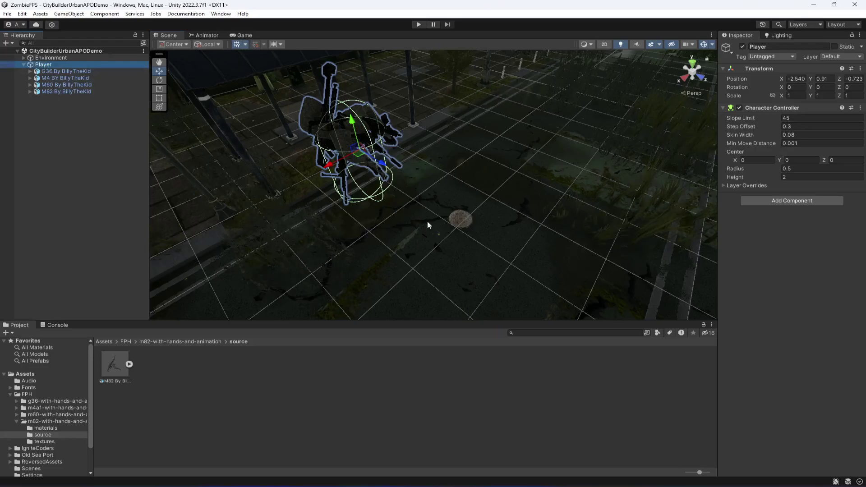
left_click(243, 36)
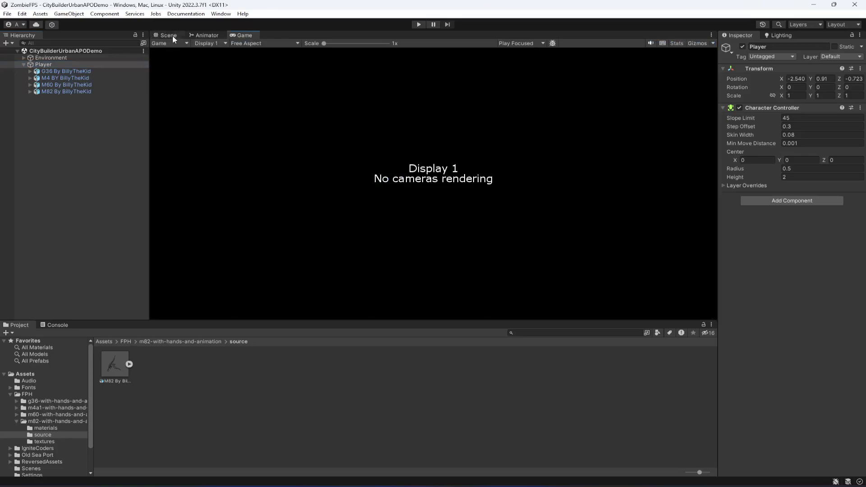
left_click(157, 35)
right_click(42, 65)
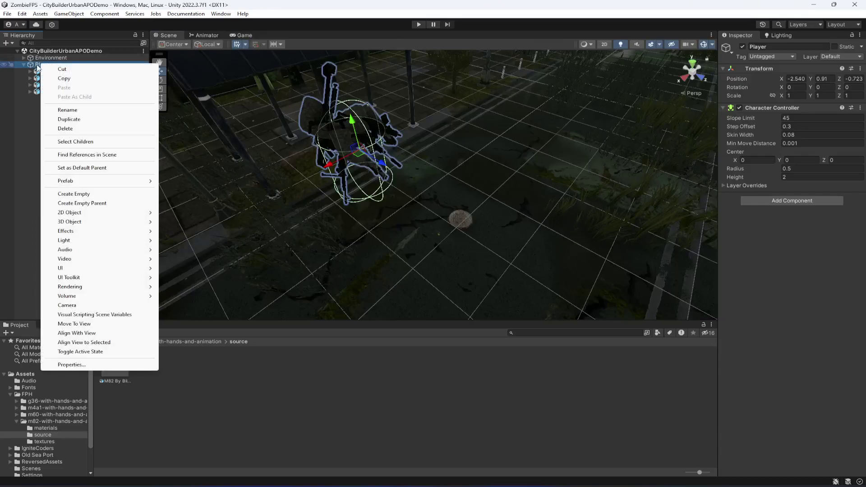
left_click(86, 305)
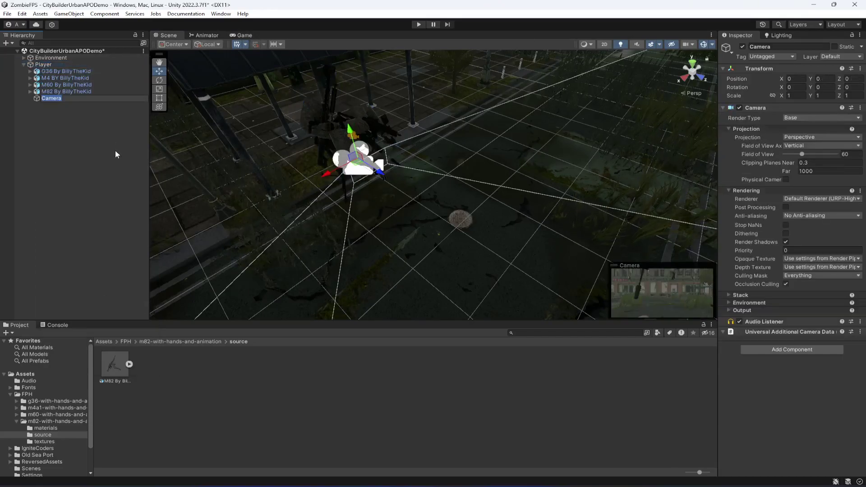
Step: Raise the Camera to about Y 0.75, save the scene, and move the Camera back to about Z -0.18
left_click(63, 100)
left_click_drag(351, 131, 346, 83)
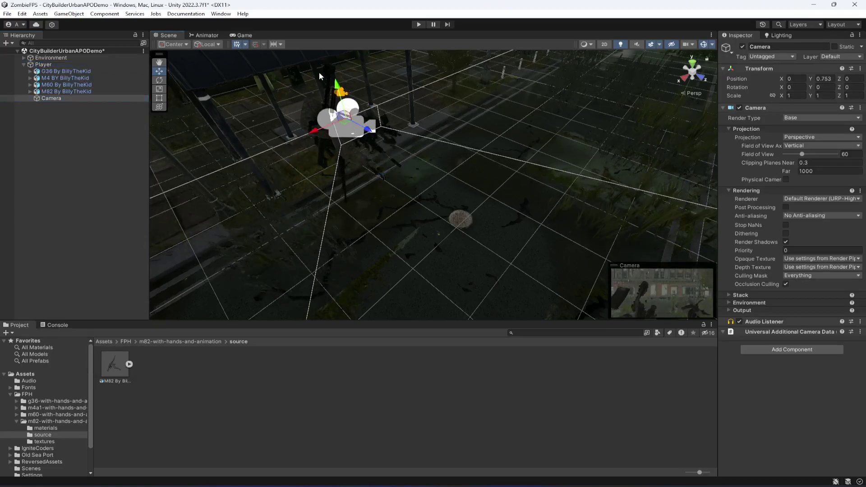
key("ctrl+s")
left_click_drag(367, 131, 338, 132)
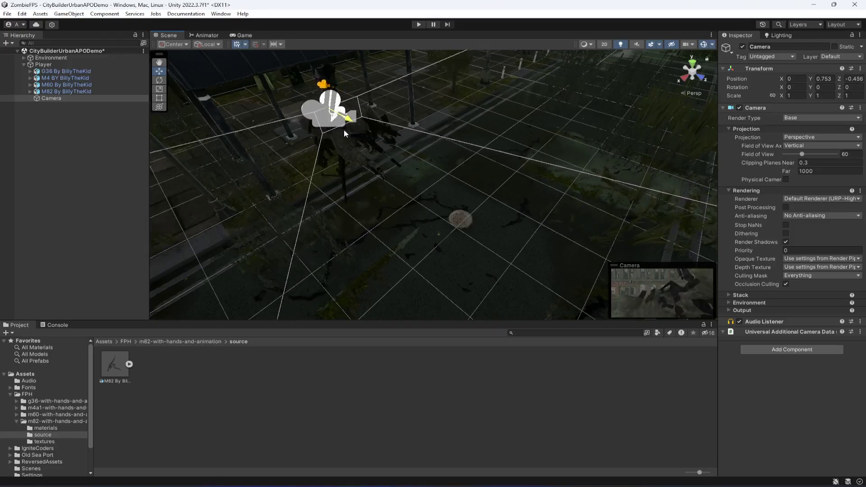
Step: Deactivate the M4, M60 and M82 models under Player, keeping only the G36 active
left_click(78, 78)
left_click(76, 91, "shift")
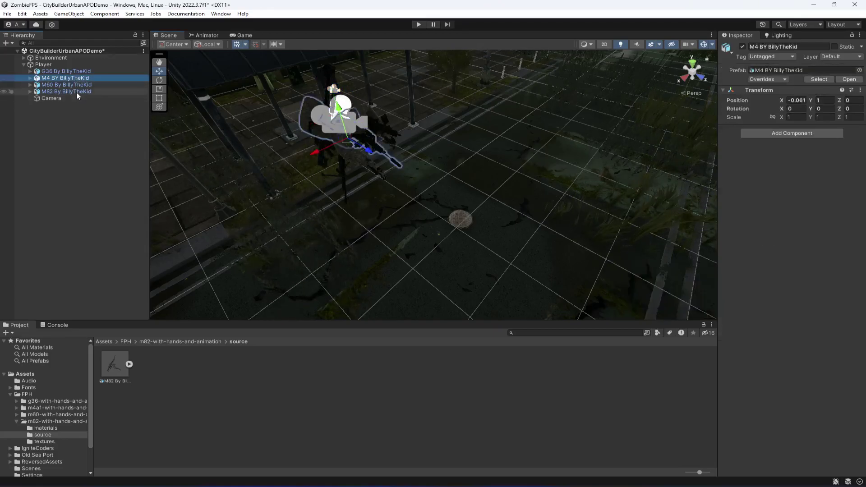
left_click(742, 48)
left_click(742, 47)
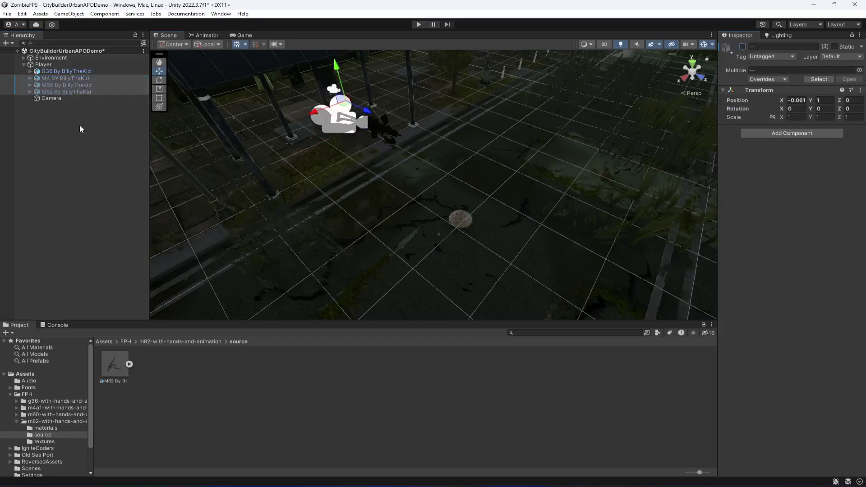
left_click(68, 71)
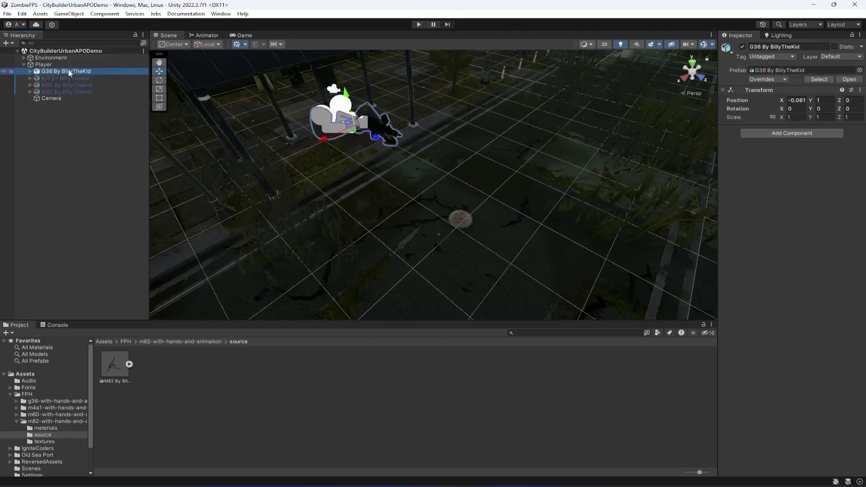
Step: Enlarge the camera preview, move the Camera to about X -0.54 and Z -0.02 relative to Player, and save the scene
left_click(81, 98)
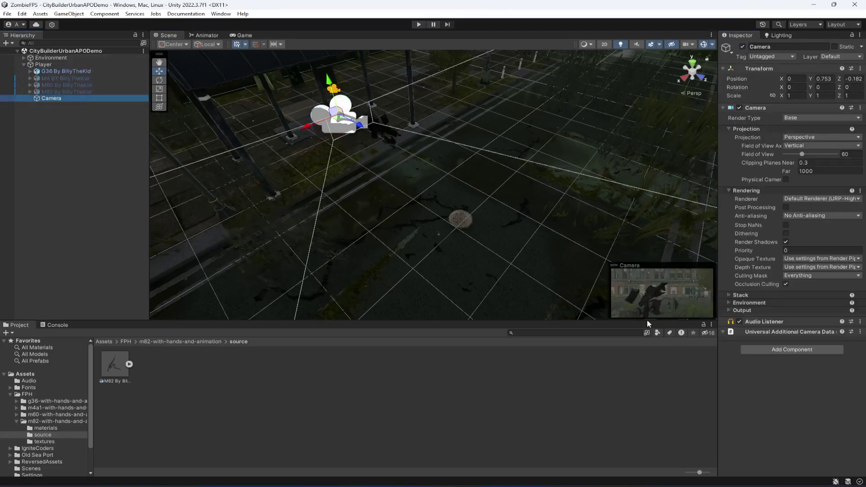
left_click_drag(612, 268, 524, 223)
left_click(76, 99)
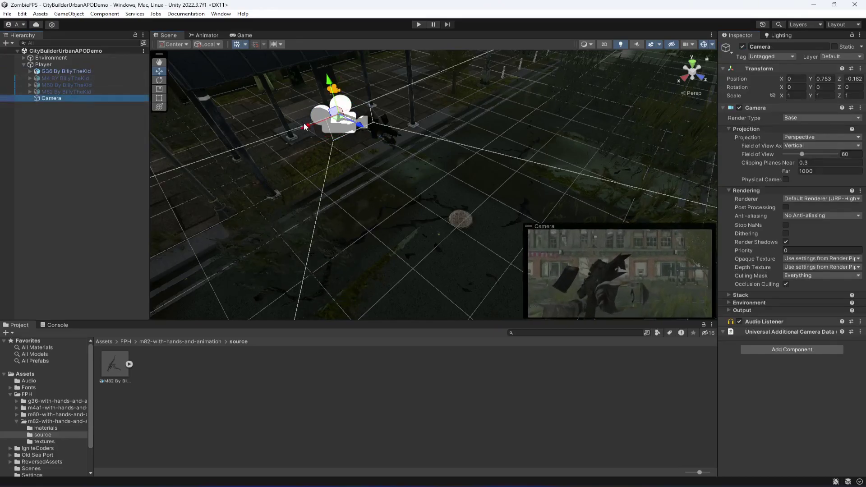
left_click_drag(305, 127, 400, 119)
key("ctrl+s")
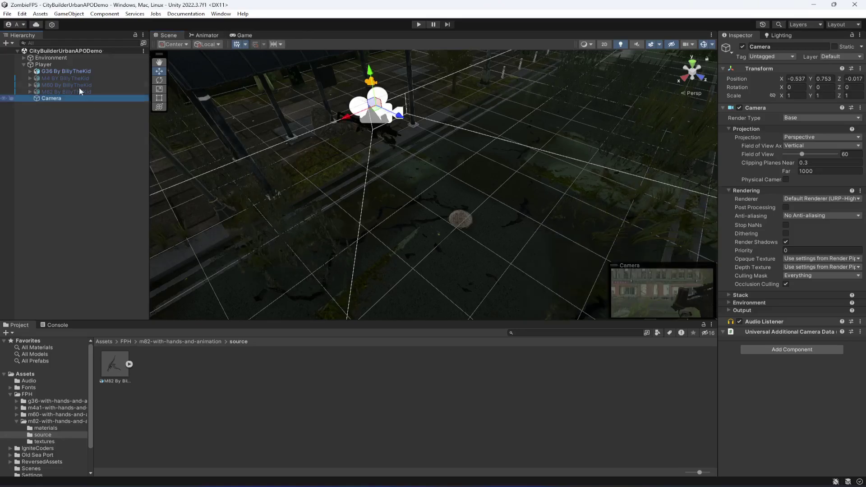
Step: Assign the G36 animator controller from the g36-with-hands-and-animation folder to the G36 model under Player
left_click(71, 72)
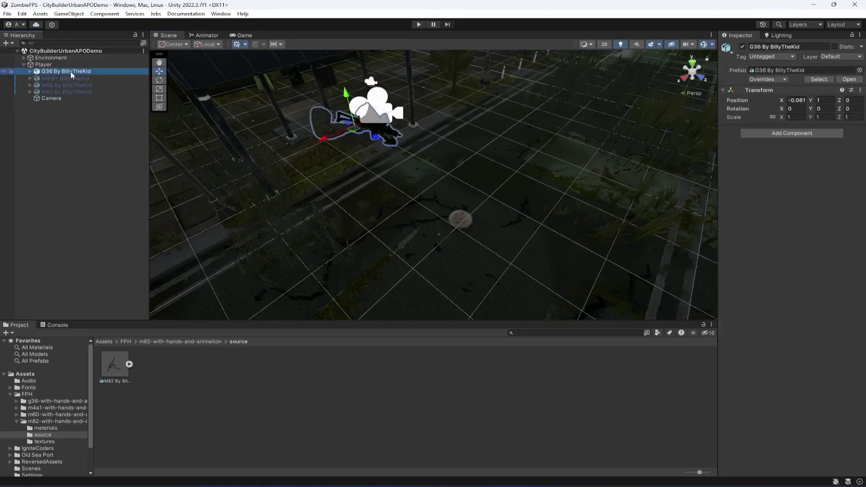
left_click(45, 401)
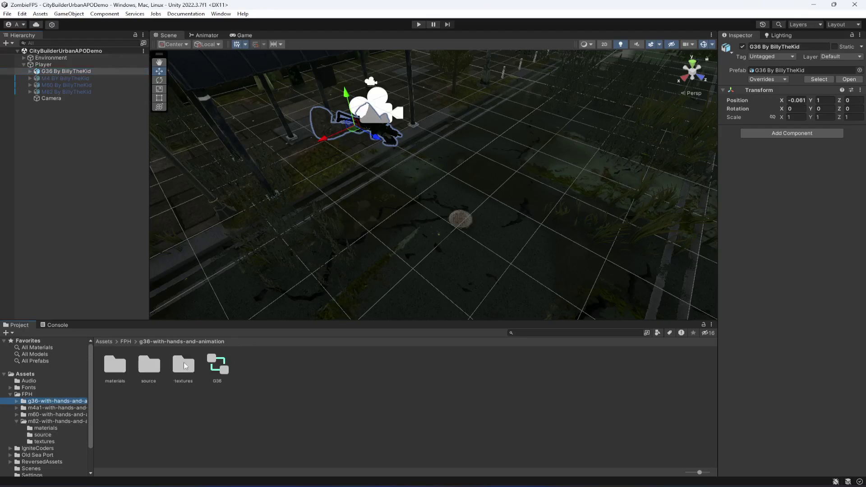
left_click_drag(223, 366, 770, 185)
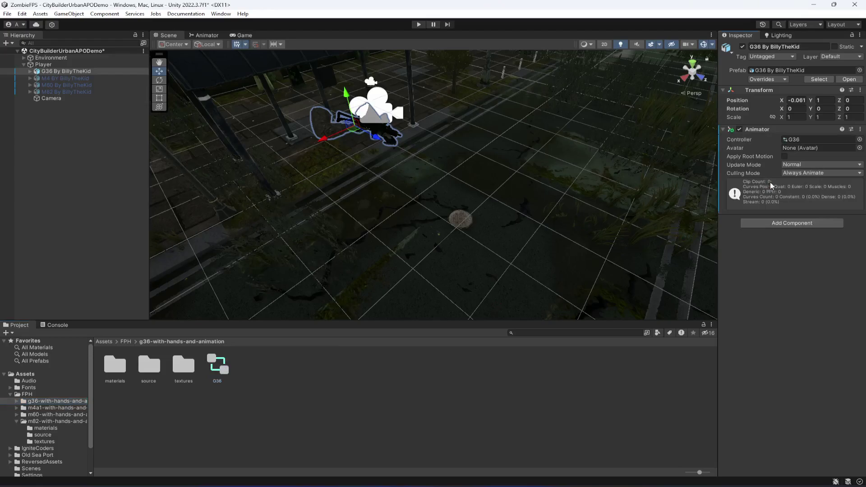
left_click(800, 141)
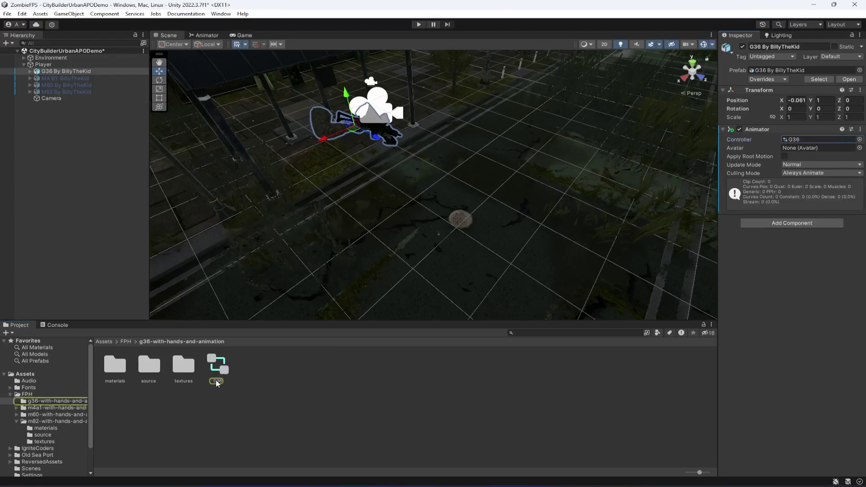
Step: Open the G36 controller's state graph and arrange the Entry, Exit and Any State nodes together near its upper edge
left_click(218, 365)
left_click(207, 35)
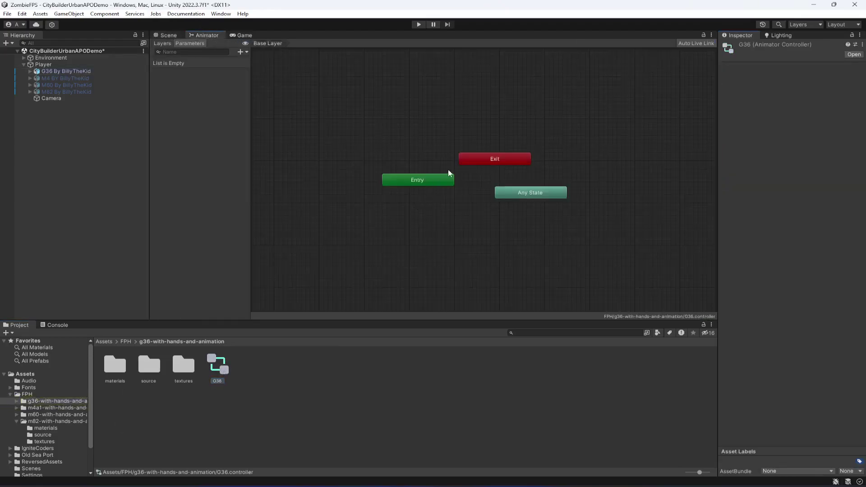
left_click_drag(442, 182, 460, 93)
left_click_drag(501, 158, 442, 75)
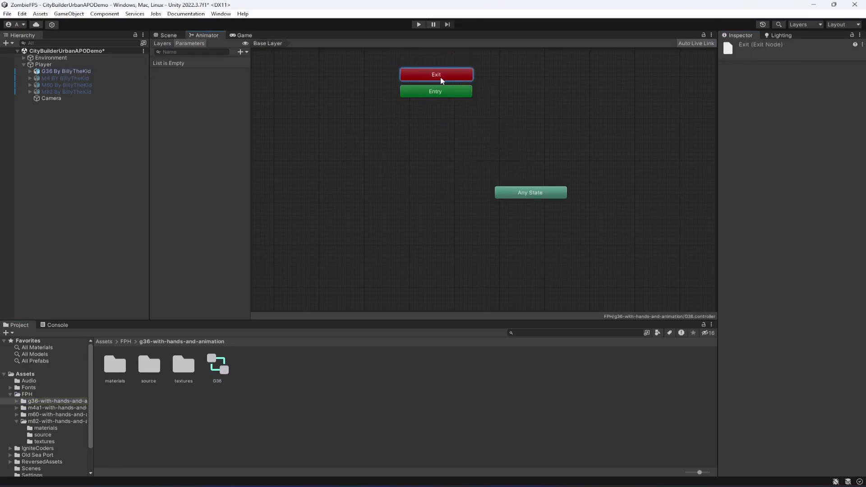
left_click_drag(535, 196, 522, 96)
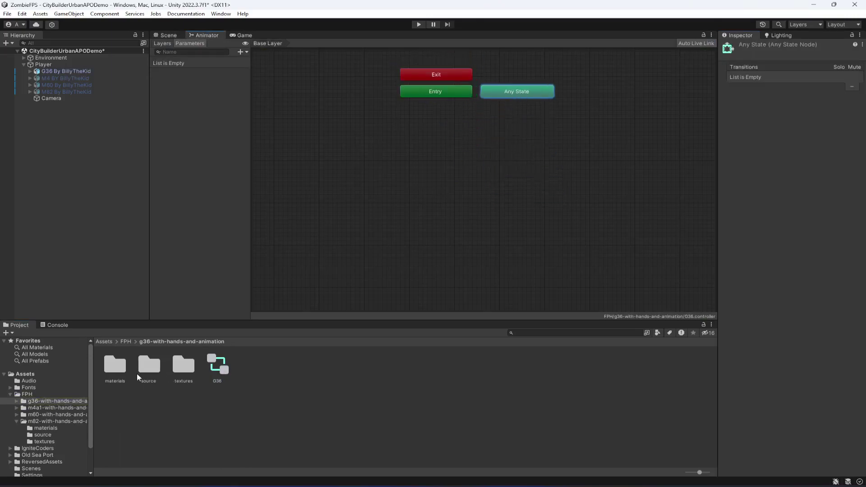
Step: Expand the G36 model in its source folder and examine its animation clips from draw through reload
double_click(148, 367)
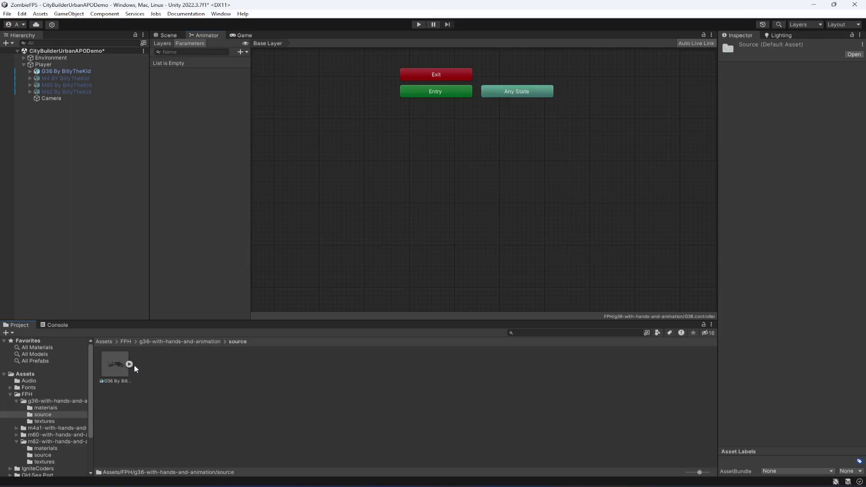
left_click(130, 364)
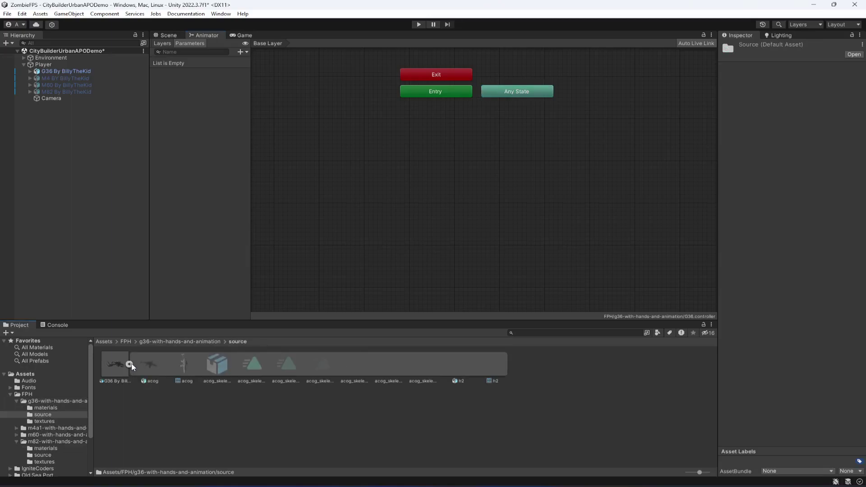
left_click(253, 366)
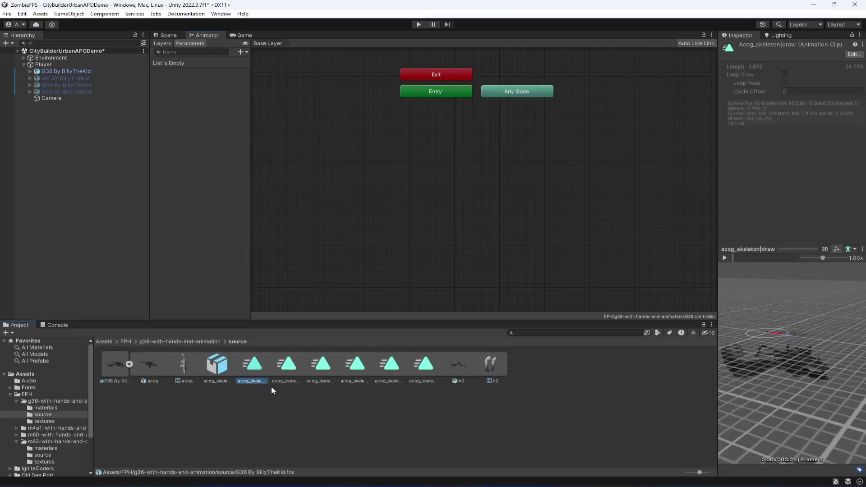
key("Right")
key("Right")
key("Right")
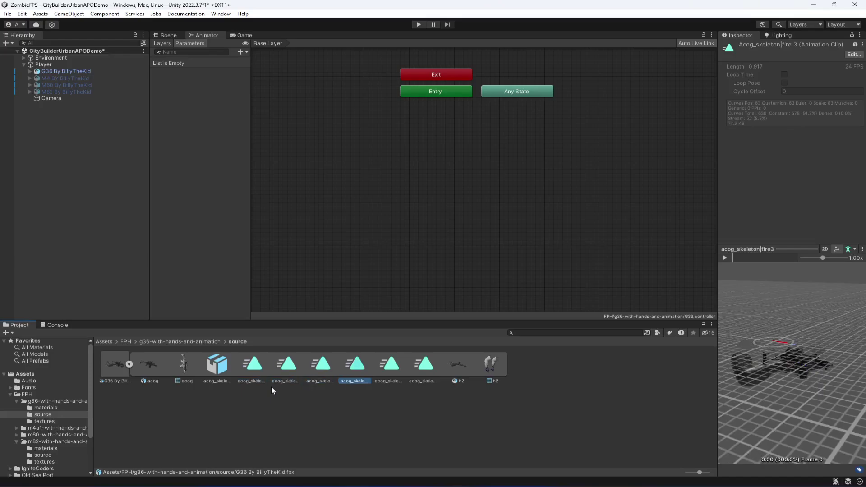
key("Right")
key("Right")
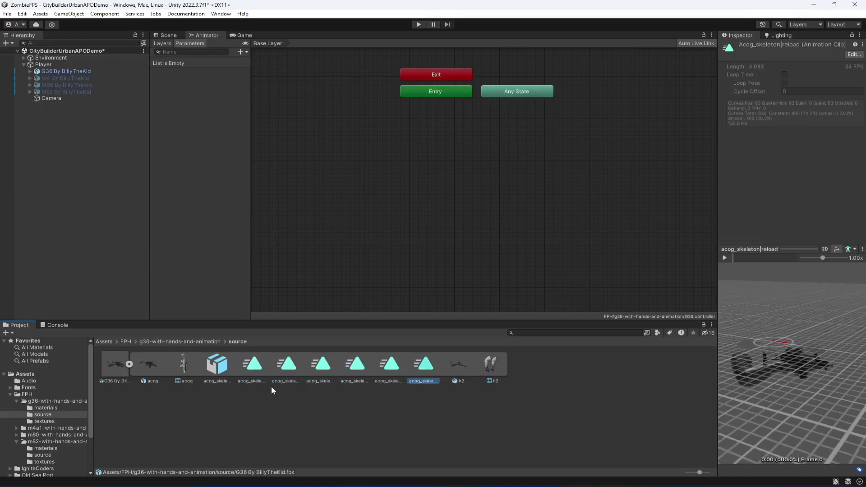
key("Left")
key("Left")
key("Left")
key("Left")
key("Left")
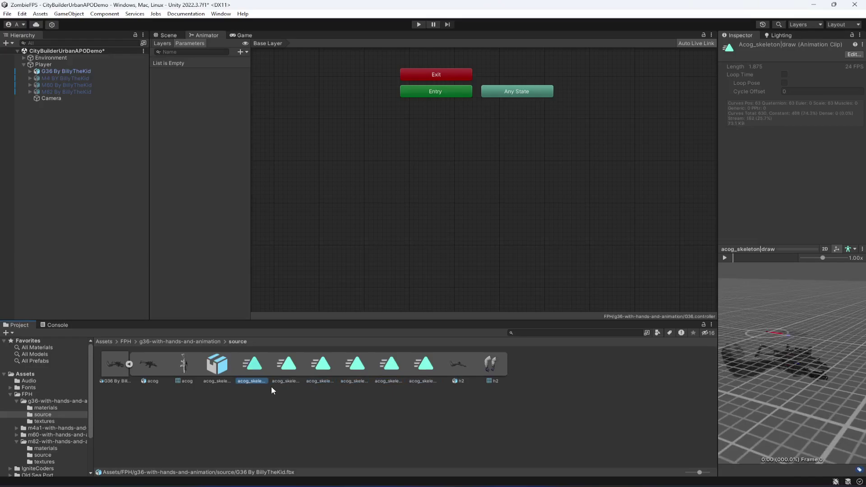
Step: Add the G36 model's acog_skeleton|idle clip to the G36 controller graph as the default state below Entry
key("Right")
key("Right")
key("Left")
key("Right")
key("Right")
key("Right")
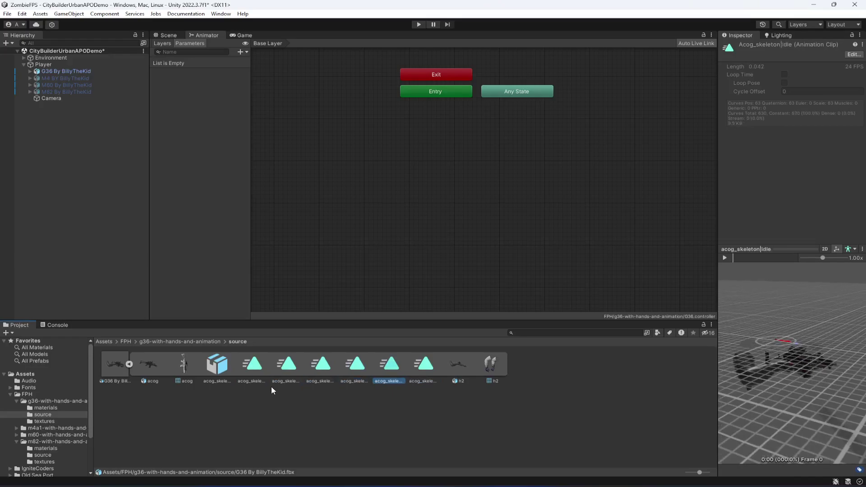
left_click_drag(391, 372, 428, 138)
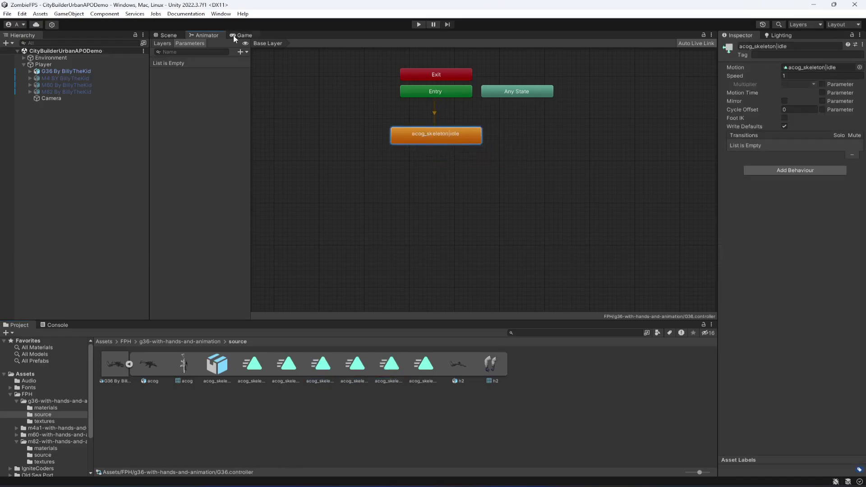
Step: Run the game to check the G36 idle pose and inspect the Camera's placement in the scene
left_click(234, 36)
left_click(422, 23)
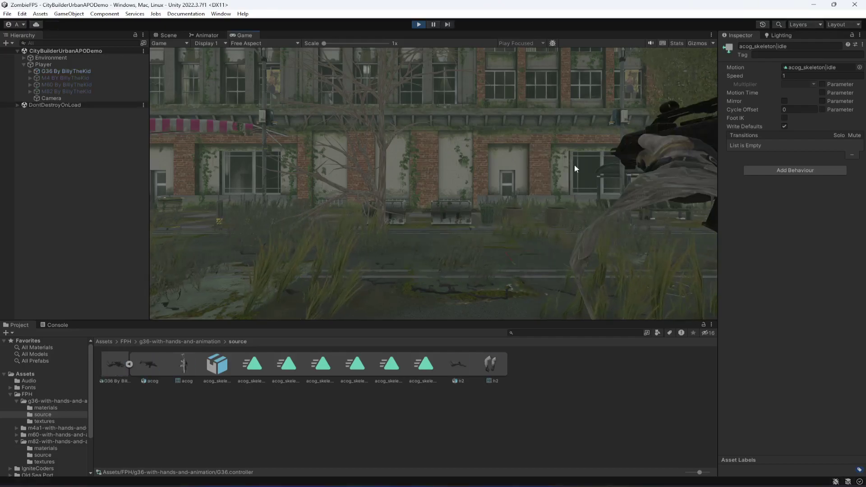
left_click(178, 34)
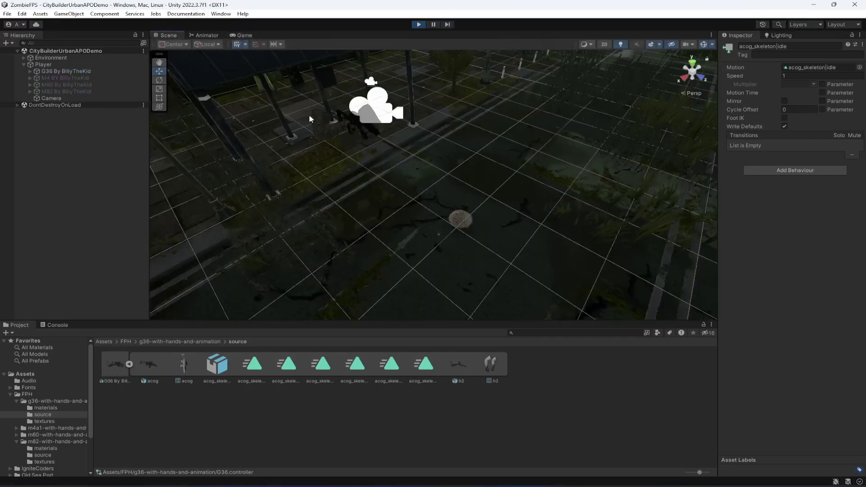
left_click(53, 99)
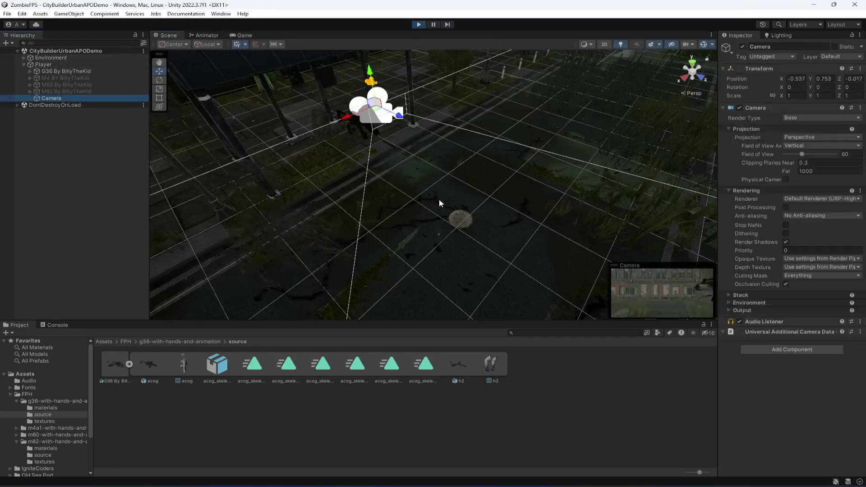
right_click_drag(440, 199, 428, 149)
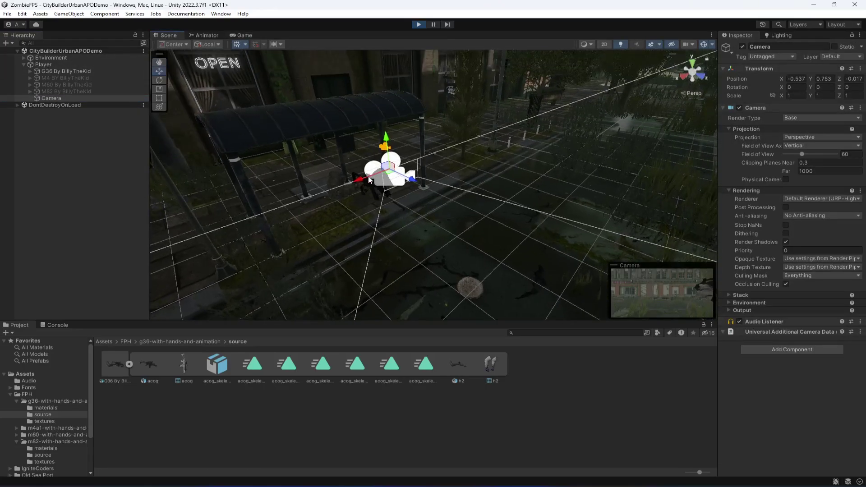
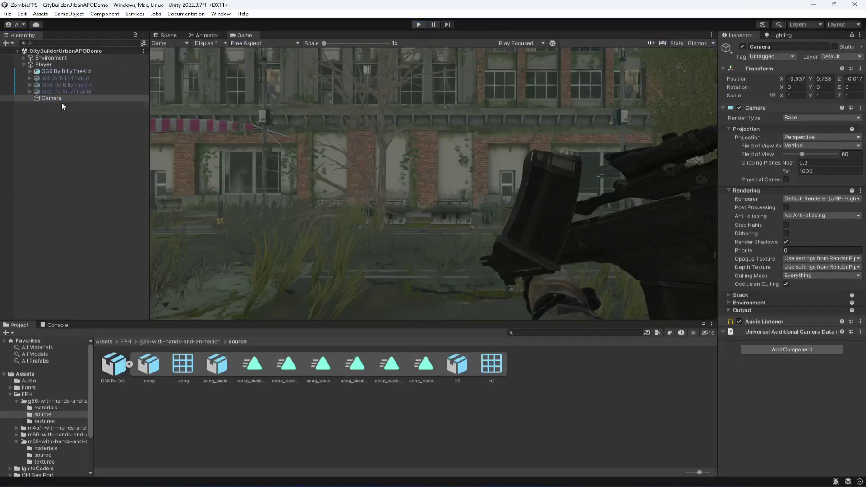
Step: Set the Camera's near clipping plane to 0.01 and save the scene
left_click(59, 99)
left_click(821, 163)
left_click(771, 165)
left_click_drag(791, 163, 727, 164)
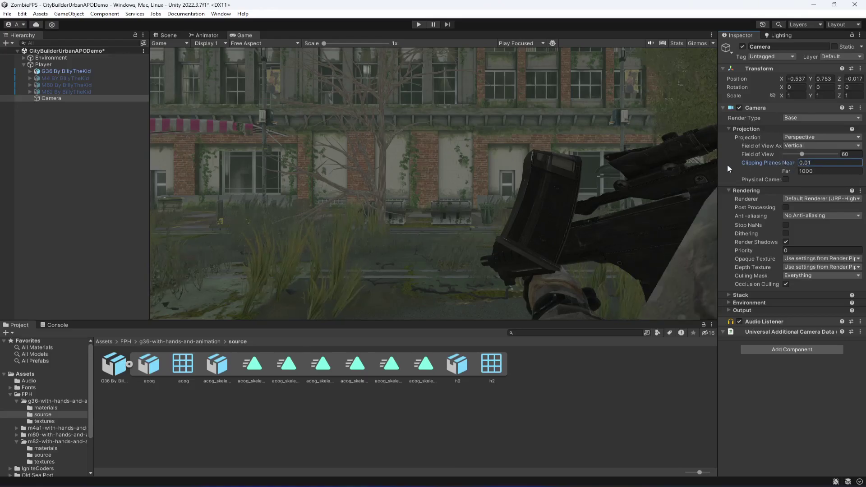
key("ctrl+s")
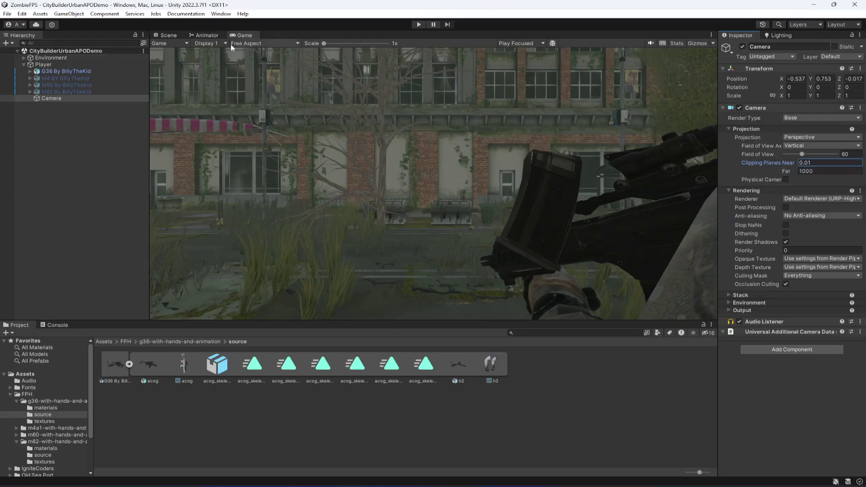
Step: Run the game, move the Camera to about X -0.19 and Y 0.93 relative to Player, and check the game view
left_click(168, 34)
left_click(418, 24)
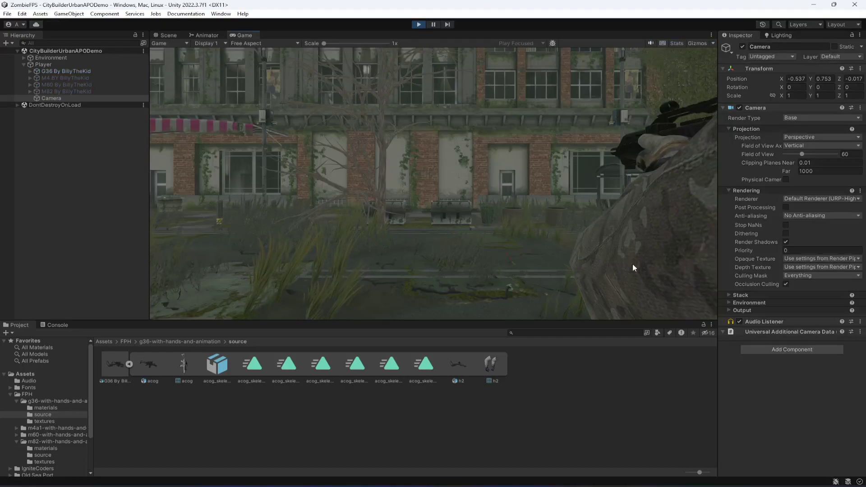
left_click(174, 33)
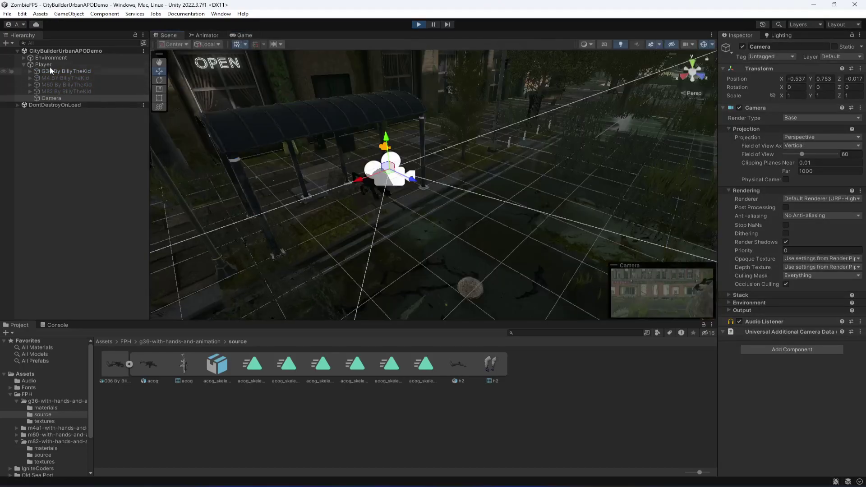
left_click(52, 98)
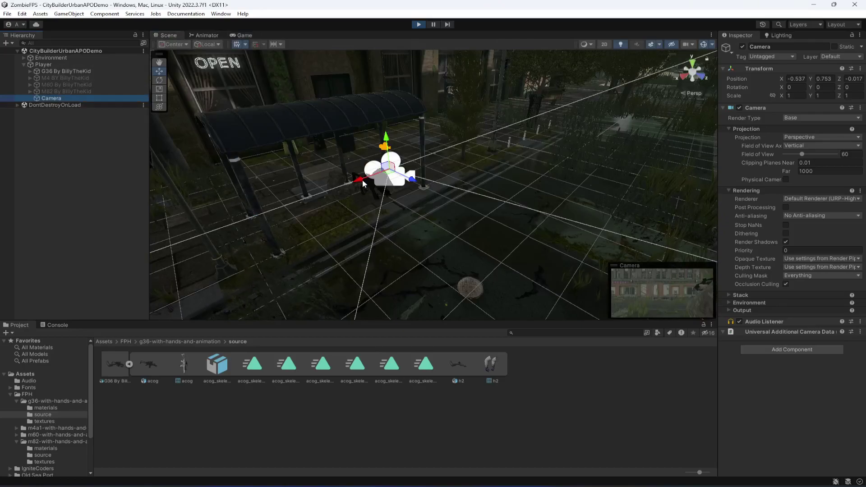
mouse_move(361, 182)
left_mouse_down()
mouse_move(334, 190)
mouse_move(350, 179)
left_mouse_up()
left_click_drag(366, 150, 364, 141)
left_click_drag(337, 186, 336, 177)
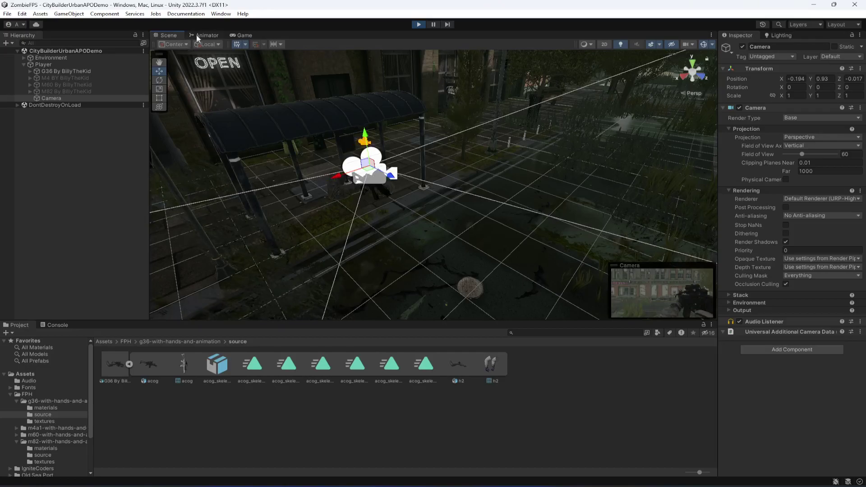
left_click(241, 36)
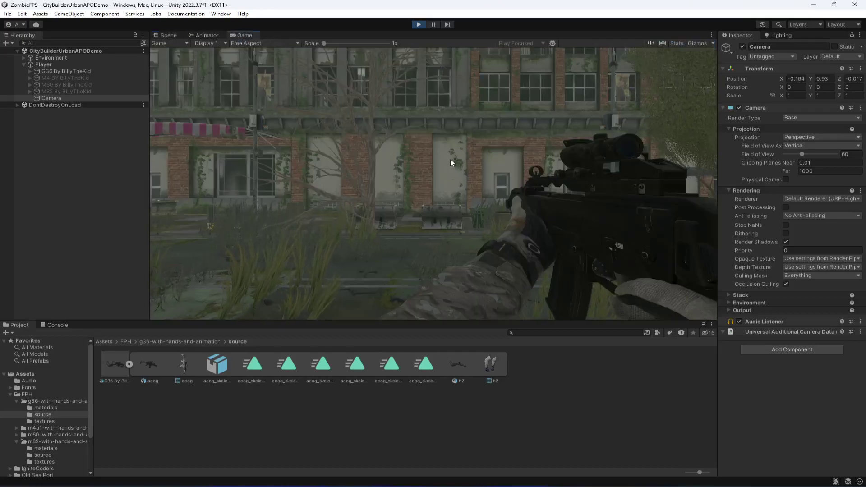
Step: Fine-tune the running game's Camera to about X -0.16 and Y 1.01, and check the weapon framing in the maximized game view
left_click(179, 35)
left_click_drag(367, 139, 366, 133)
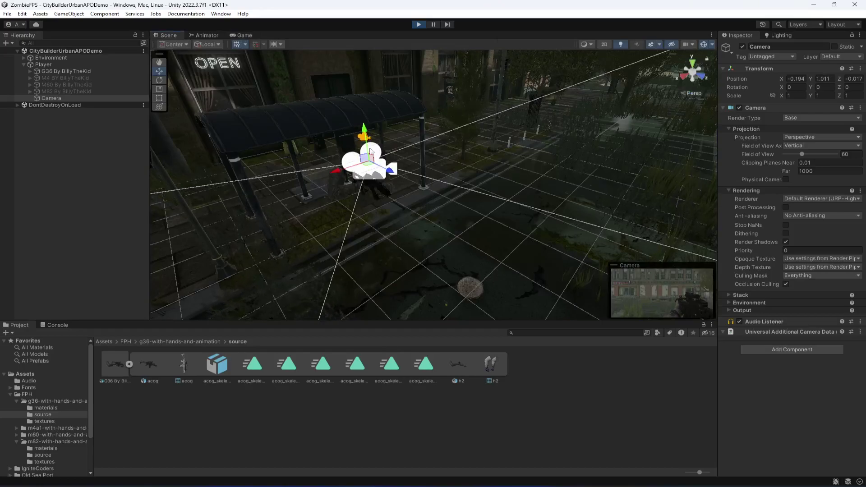
left_click_drag(341, 173, 340, 174)
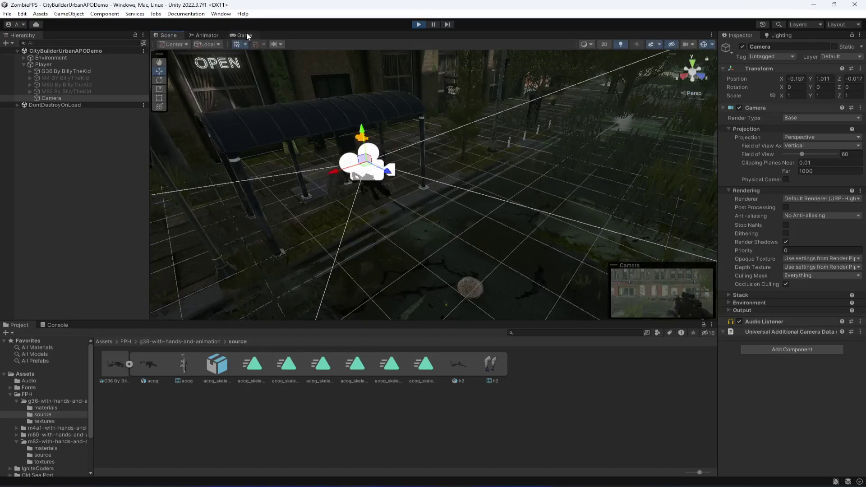
left_click(244, 36)
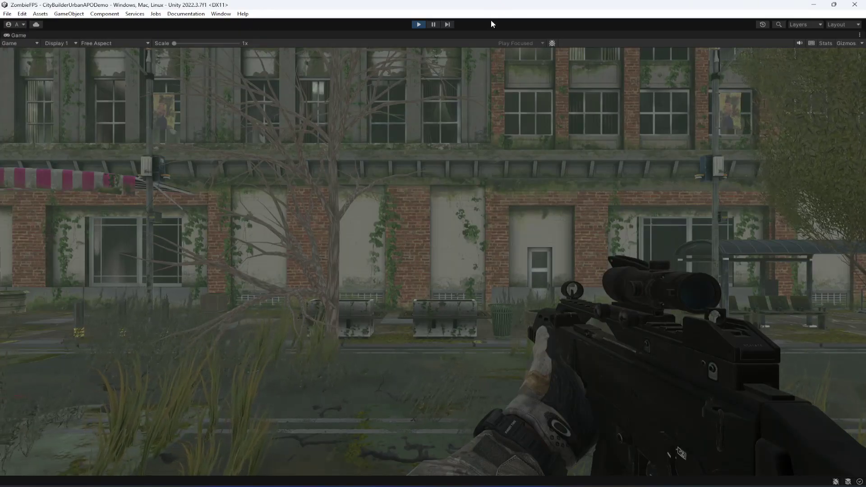
key("shift+space")
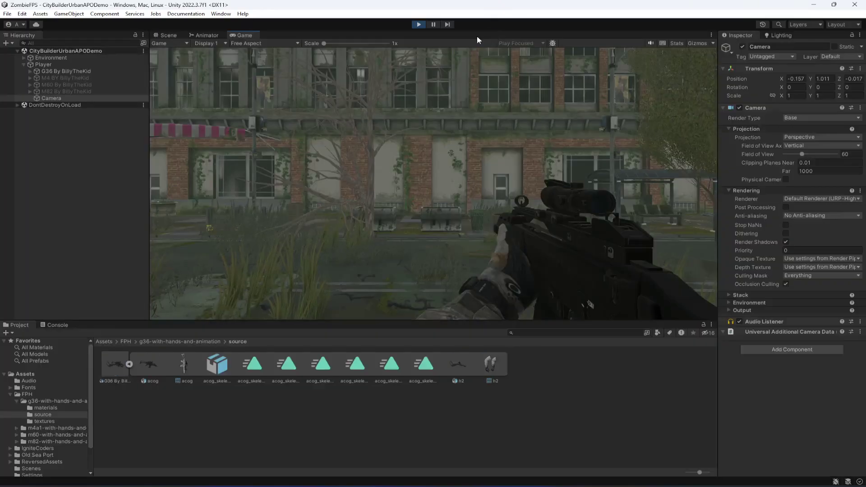
Step: Copy the Camera's Transform component from the running game and stop play mode
left_click(57, 98)
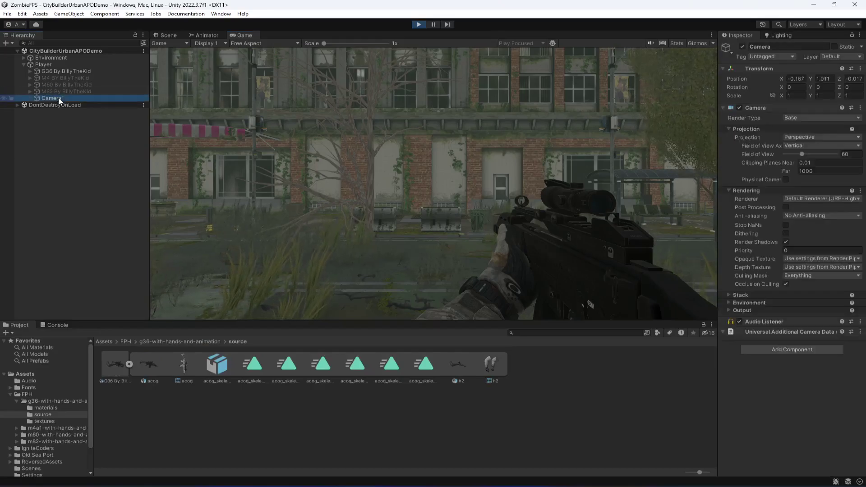
left_click(860, 68)
mouse_move(787, 139)
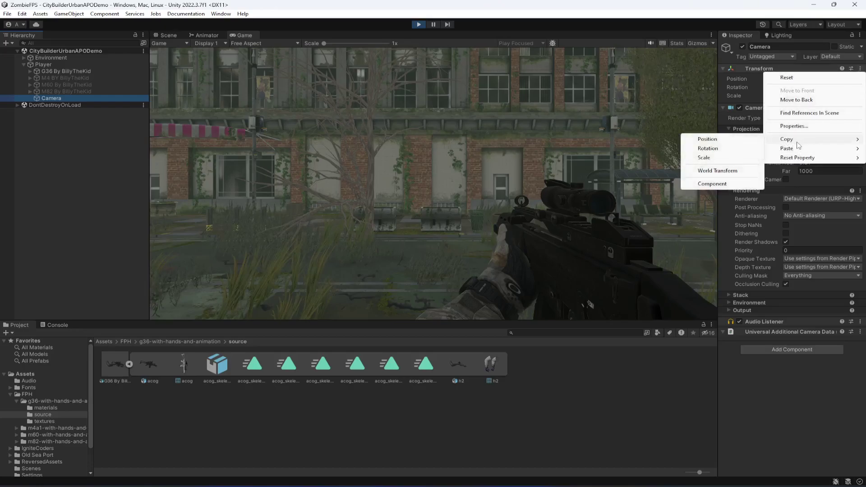
left_click(735, 184)
left_click(861, 69)
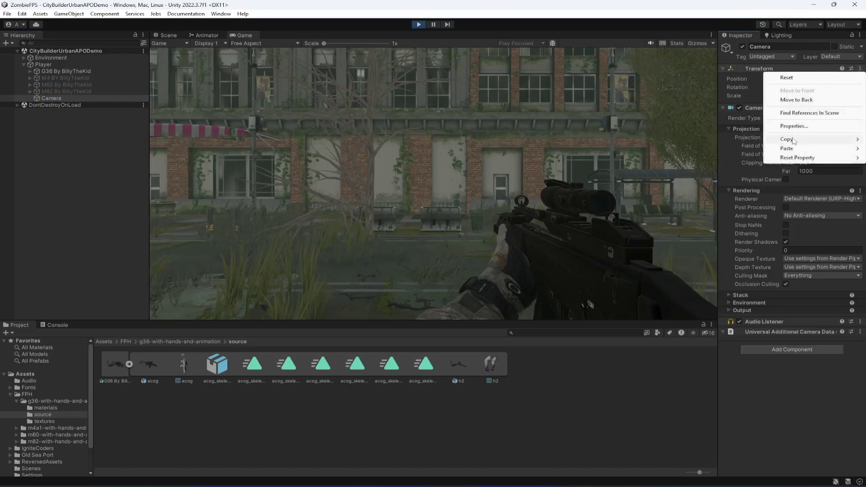
mouse_move(786, 139)
left_click(736, 184)
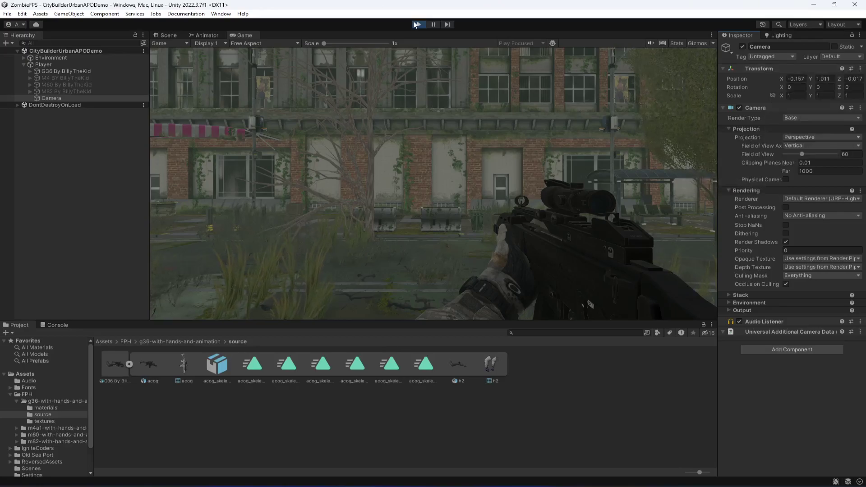
left_click(419, 24)
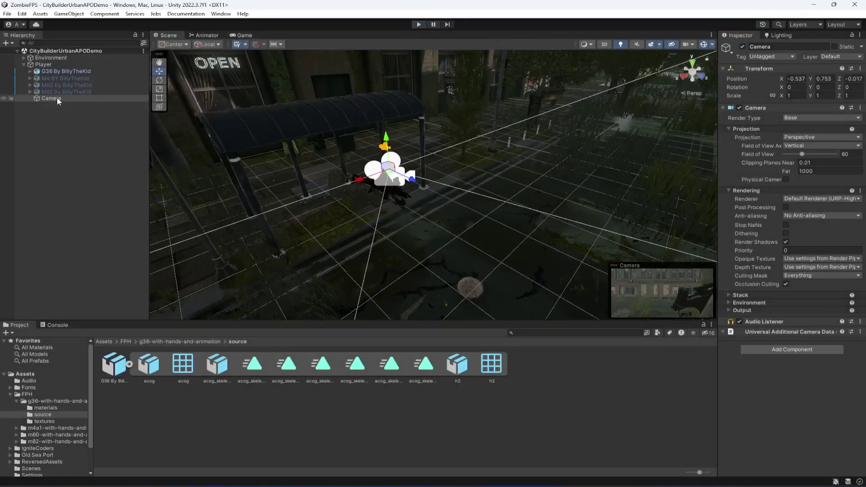
Step: Paste the copied Transform values onto the Camera and run the game to check the G36 view
left_click(54, 98)
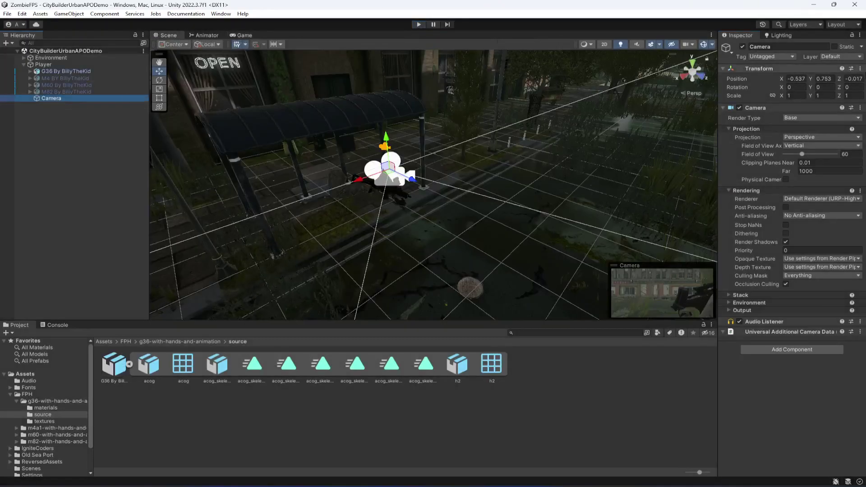
left_click(859, 69)
mouse_move(794, 149)
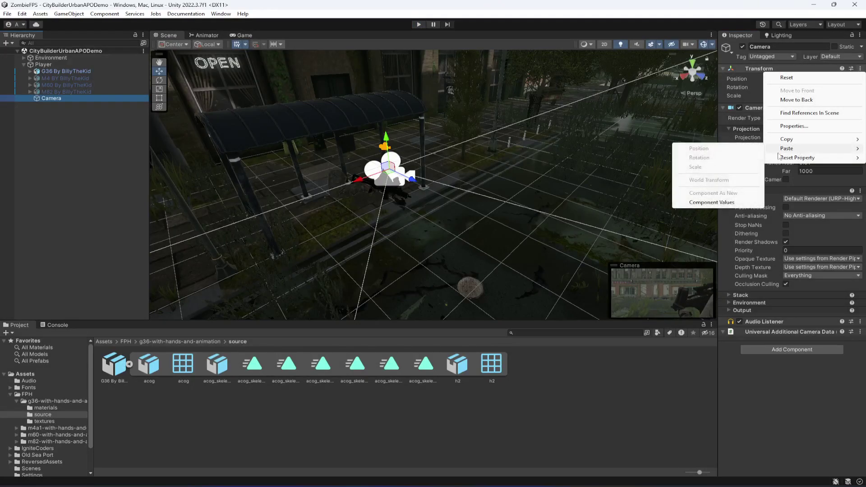
left_click(711, 203)
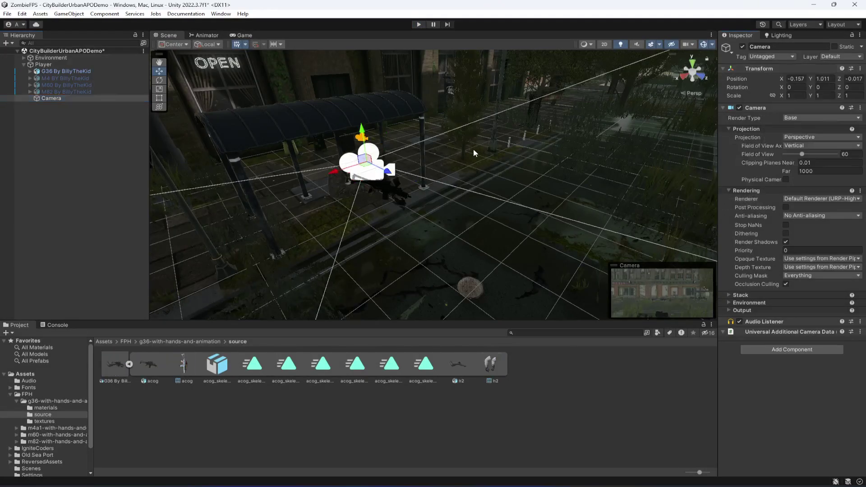
left_click(243, 36)
left_click(419, 25)
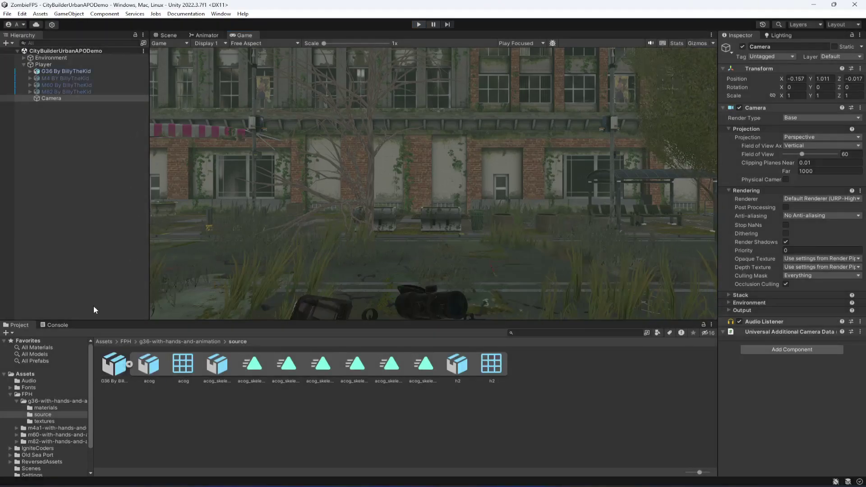
Step: Deactivate the G36 model, activate the M4 model under Player, and run the game briefly to check its view
left_click(58, 71)
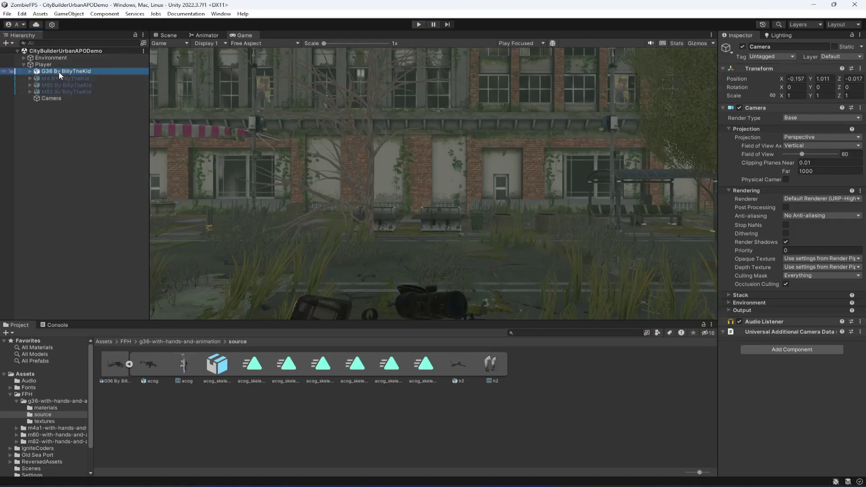
left_click(742, 47)
left_click(64, 78)
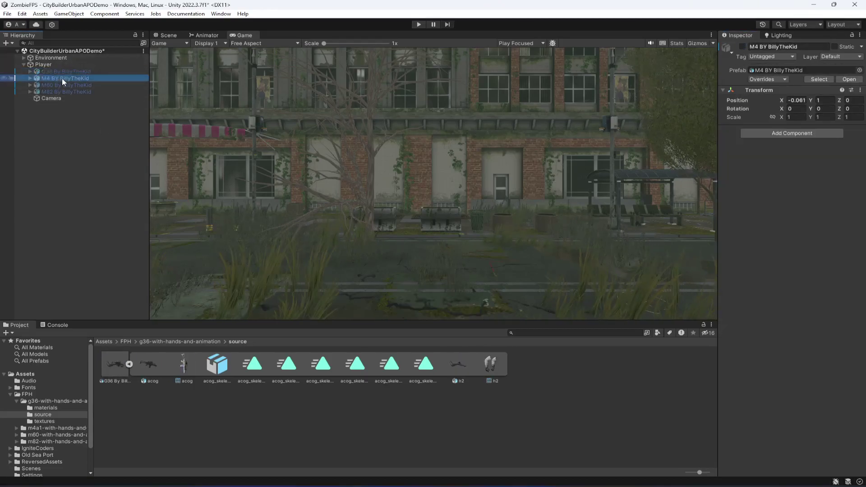
left_click(742, 46)
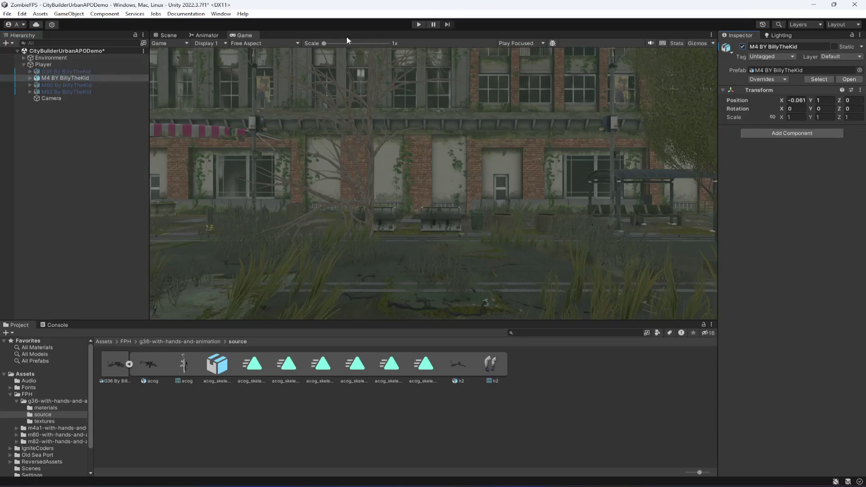
left_click(416, 24)
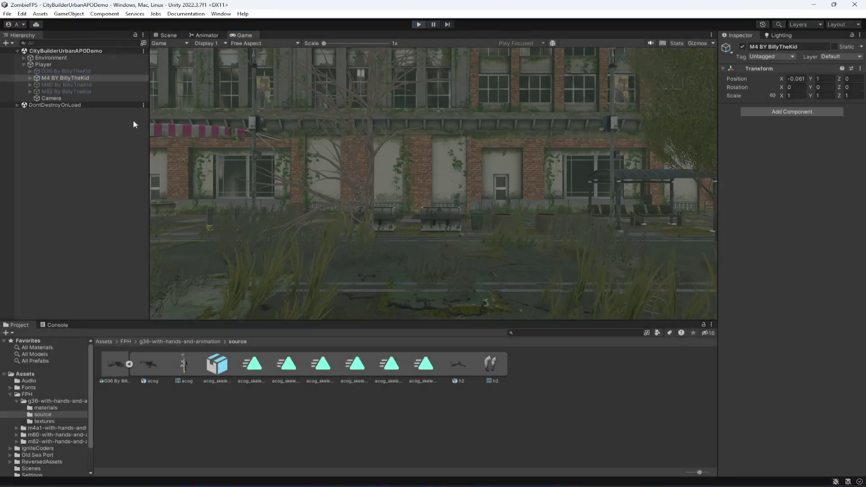
key("ctrl+p")
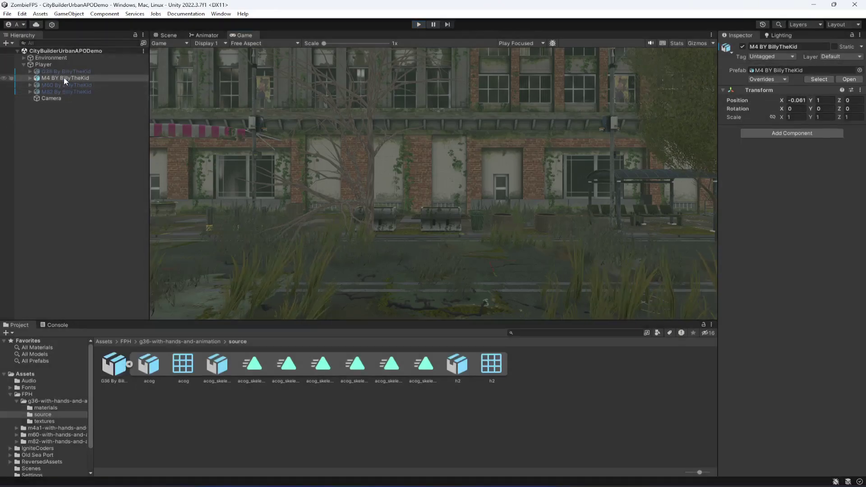
Step: Assign the M4 animator controller from the m4a1-with-hands-and-animations folder to the M4 model
left_click(16, 402)
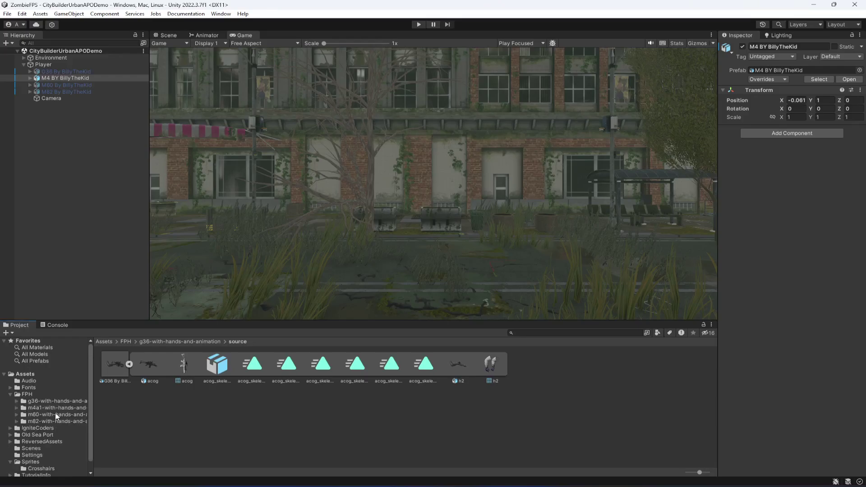
left_click(56, 408)
left_click_drag(218, 380, 798, 190)
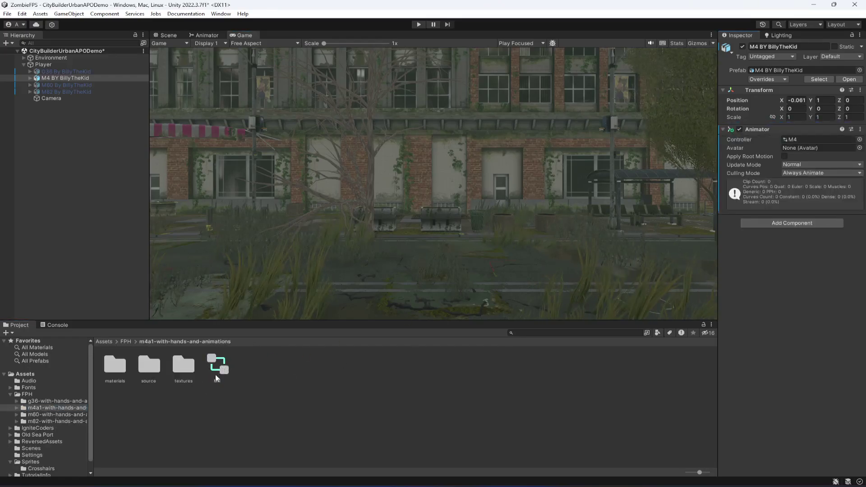
Step: Examine the animation clips inside the M4 source model to identify its idle clip
double_click(150, 366)
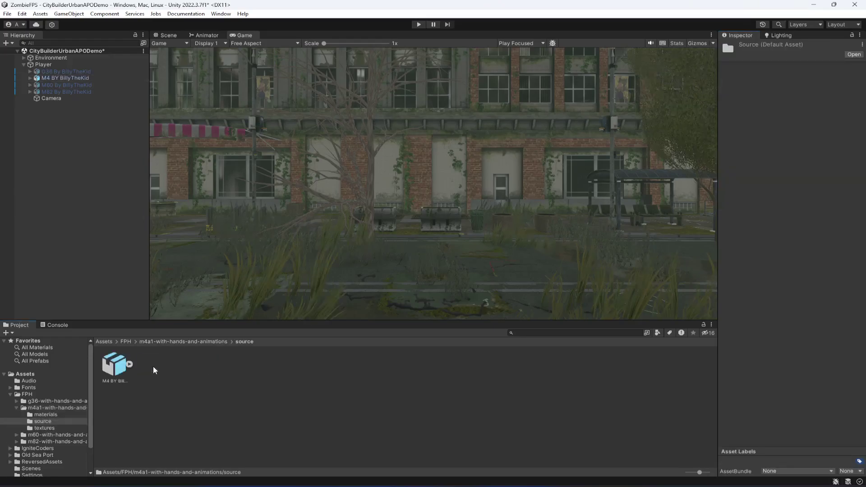
left_click(130, 365)
left_click(260, 366)
key("Right")
key("Right")
key("Right")
key("Right")
key("Right")
key("Right")
key("Right")
key("Right")
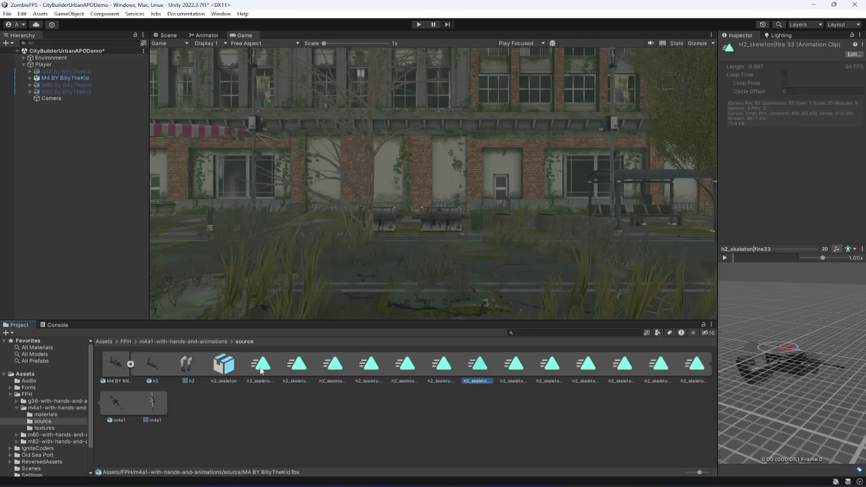
key("Left")
key("Right")
key("Left")
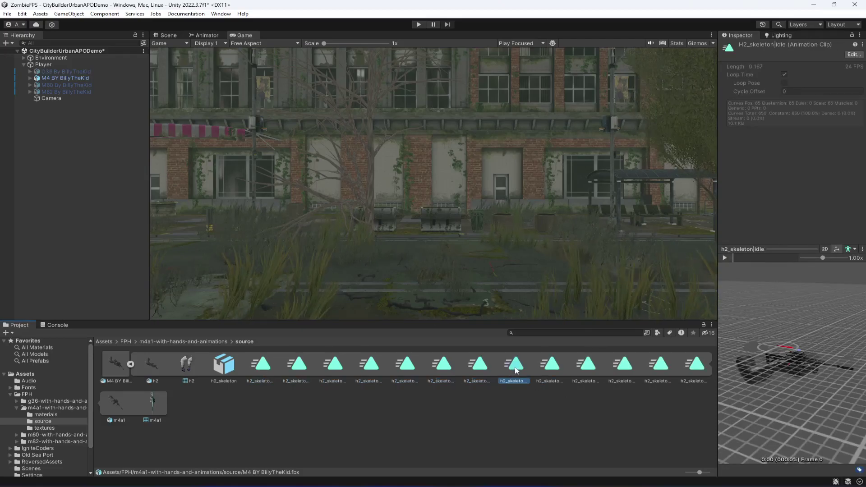
Step: Open the M4 model's animator graph and group the Exit, Entry and Any State nodes close together near the top
left_click(209, 37)
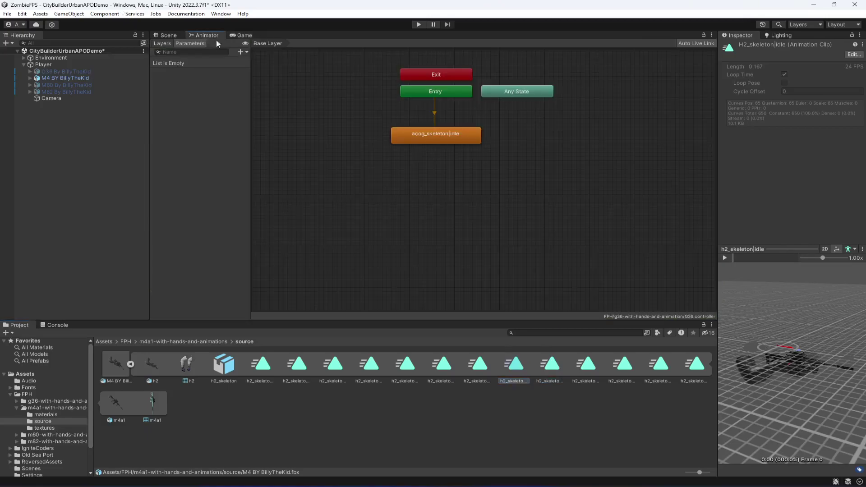
left_click(63, 78)
left_click_drag(426, 181, 454, 105)
left_click_drag(481, 158, 433, 89)
left_click_drag(532, 193, 526, 104)
left_click(504, 152)
Step: Compare the M4 model's idle and idle 2 animation clips in the preview
left_click(443, 366)
key("Right")
key("Right")
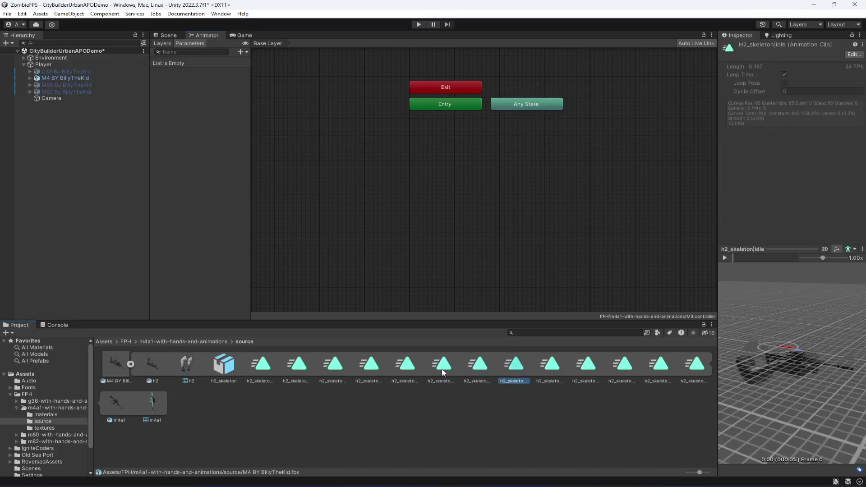
key("Right")
key("Left")
key("Right")
key("Left")
key("Right")
key("Right")
key("Left")
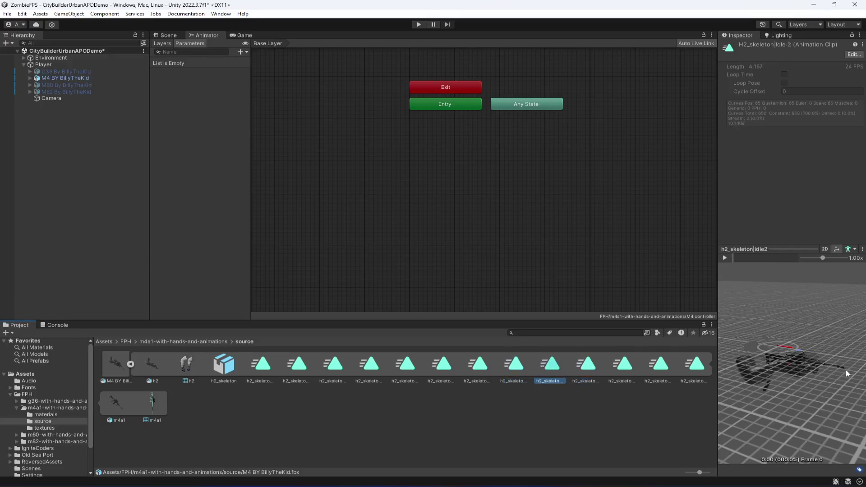
key("Left")
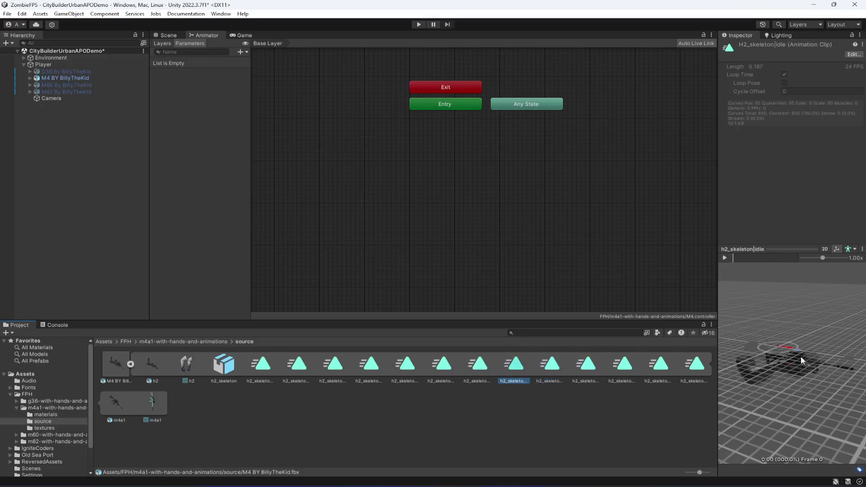
key("Right")
key("Left")
Step: Add the h2_skeleton|idle clip as the default state below Entry in the M4 controller, and run the game to check the pose
mouse_move(459, 175)
left_mouse_down()
mouse_move(499, 187)
mouse_move(439, 160)
mouse_move(446, 167)
left_mouse_up()
left_click(419, 24)
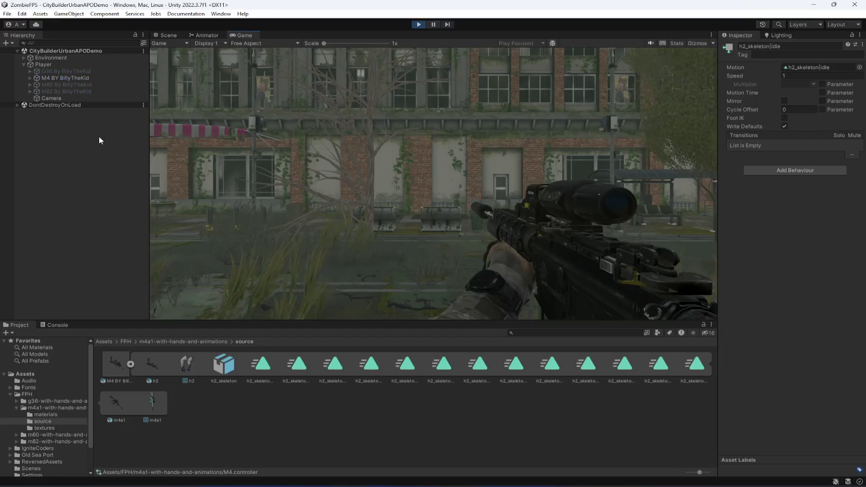
left_click(417, 26)
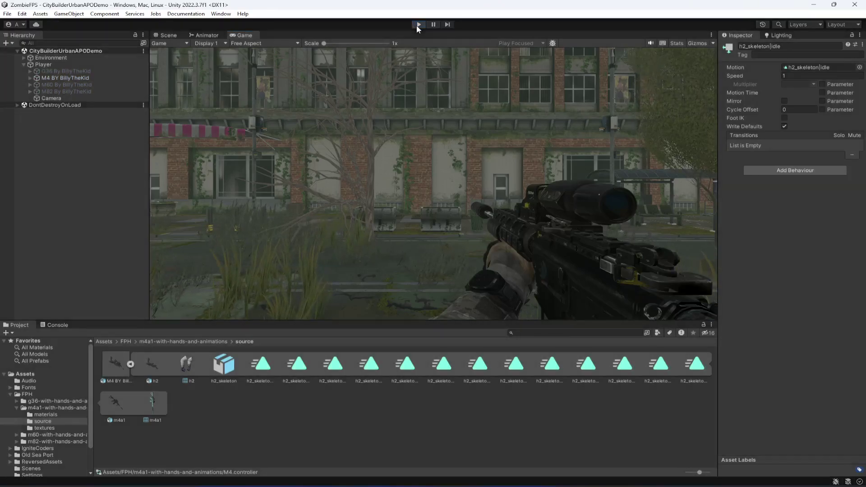
Step: Deactivate the M4 model, activate the M60 model under Player, and save the scene
left_click(80, 78)
left_click(743, 46)
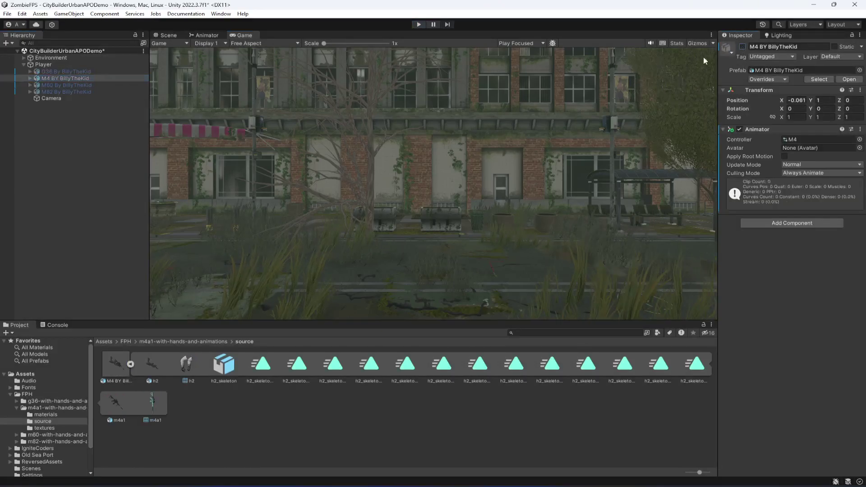
left_click(68, 85)
left_click(743, 47)
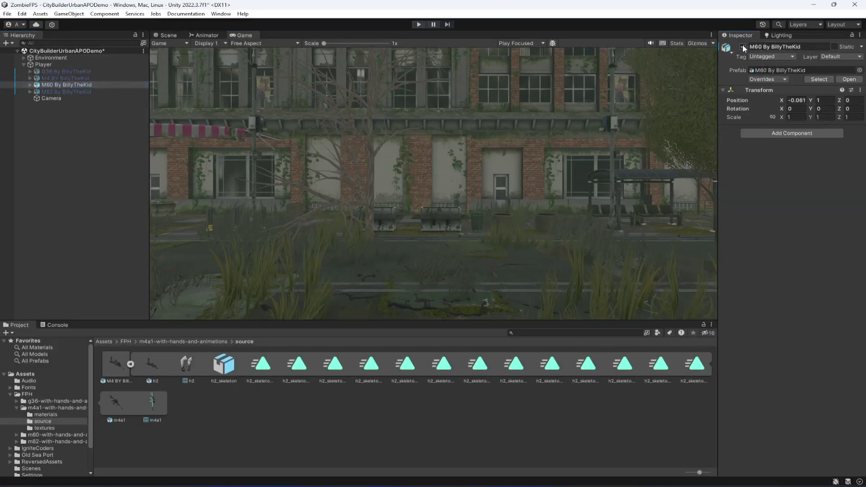
key("ctrl+s")
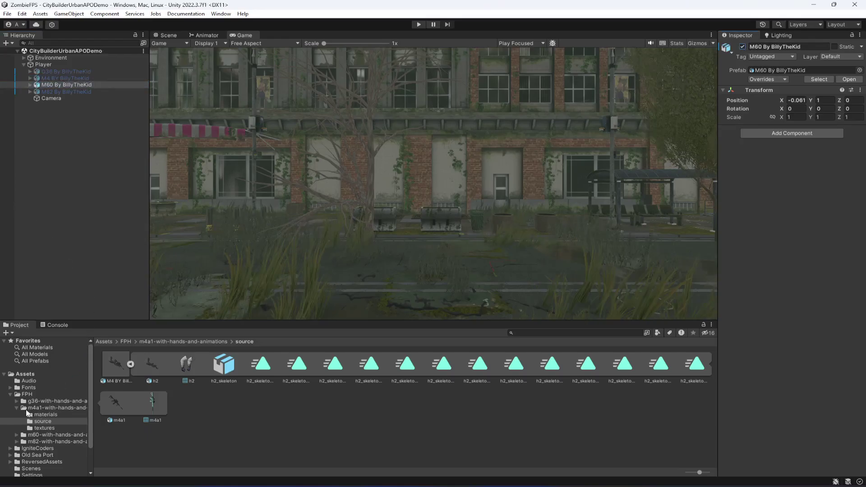
Step: Assign the M60 animator controller from the m60-with-hands-and-animation folder to the M60 model
left_click(17, 408)
left_click(45, 415)
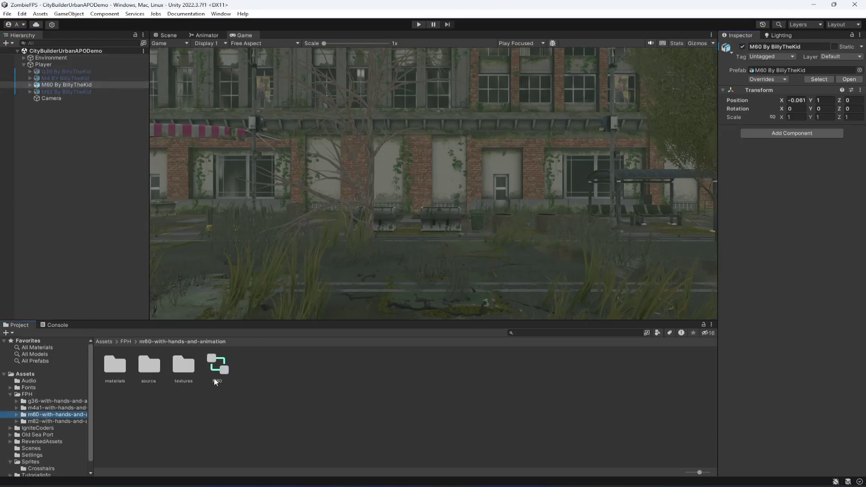
left_click_drag(60, 86, 784, 180)
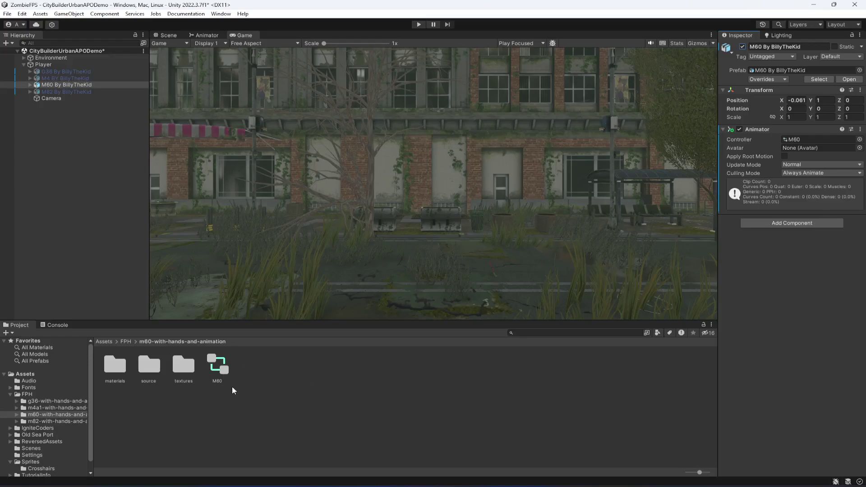
Step: Open the M60 model's animator graph and move the Entry, Exit and Any State nodes together near the top
left_click(204, 35)
left_click(94, 83)
left_click_drag(426, 180, 458, 105)
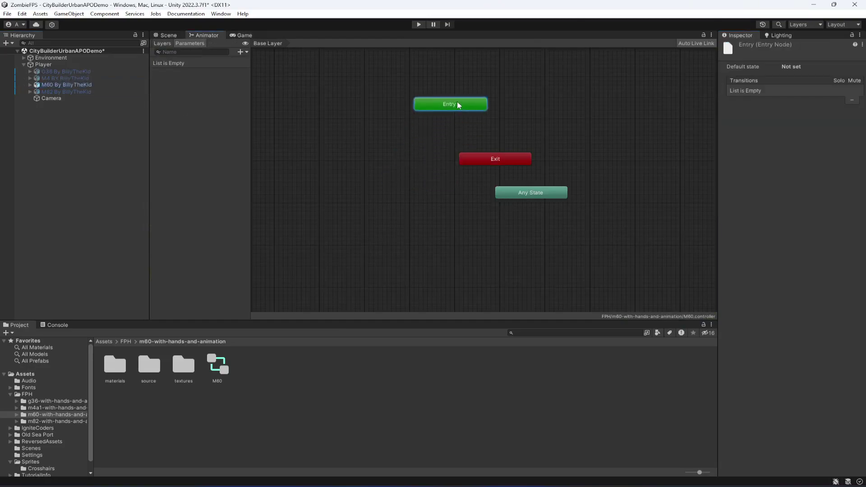
left_click_drag(486, 162, 441, 90)
left_click_drag(532, 194, 533, 107)
Step: Find the ammo_skeleton|idle clip inside the M60 source model and add it as the default state below Entry in the M60 controller
double_click(158, 368)
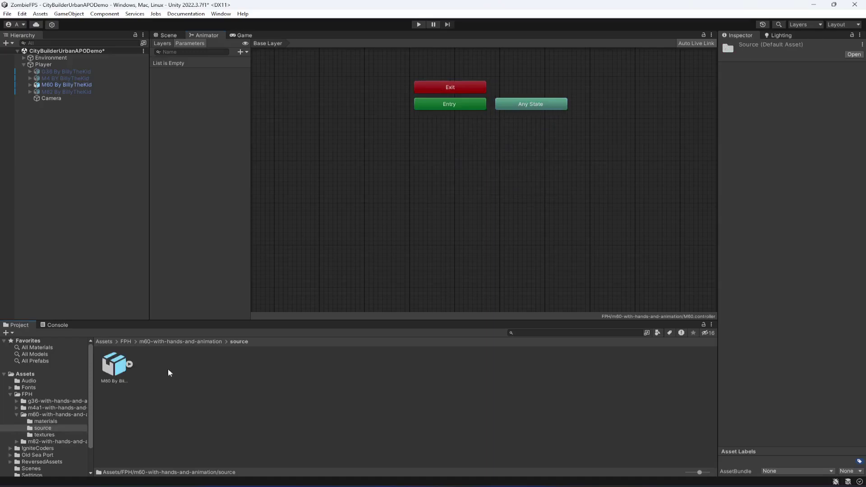
left_click(129, 365)
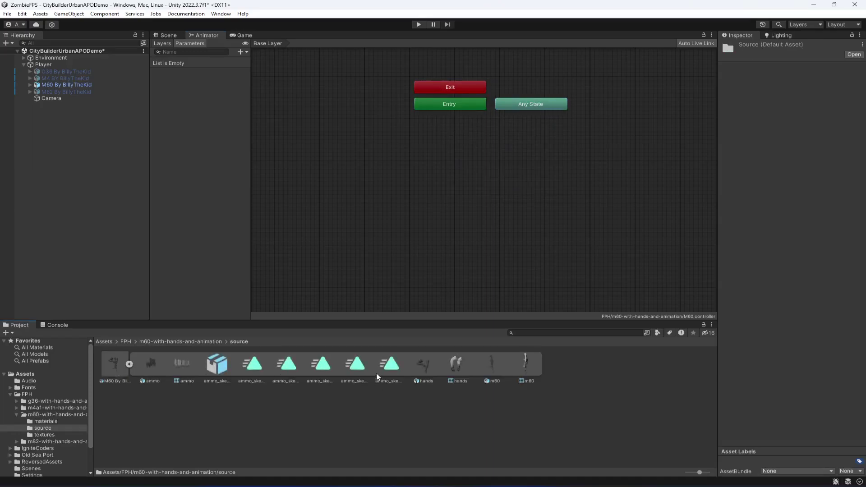
left_click(253, 368)
key("Right")
key("Right")
key("Left")
key("Right")
key("Right")
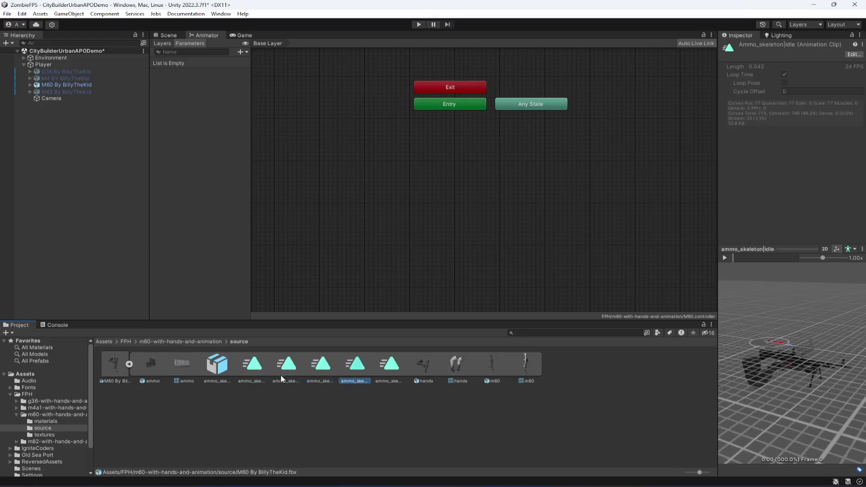
left_click_drag(480, 136, 439, 148)
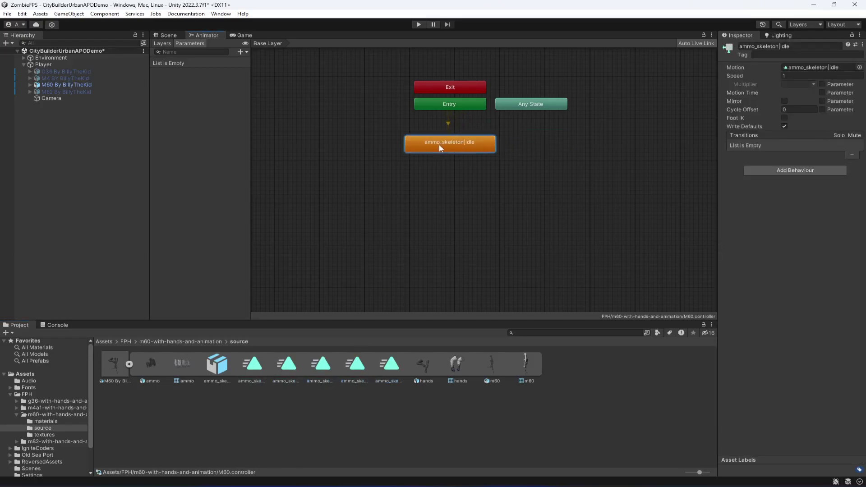
Step: Deactivate the M60 model, activate the M82 model under Player, and save the scene
left_click(92, 85)
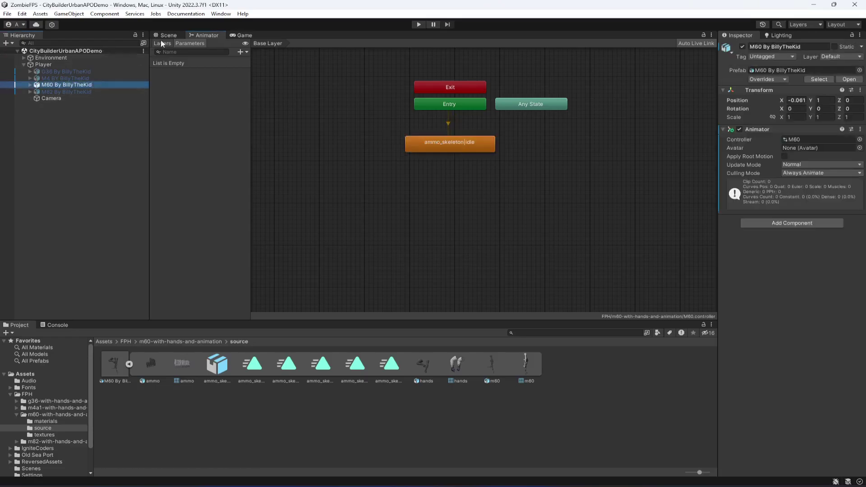
left_click(168, 35)
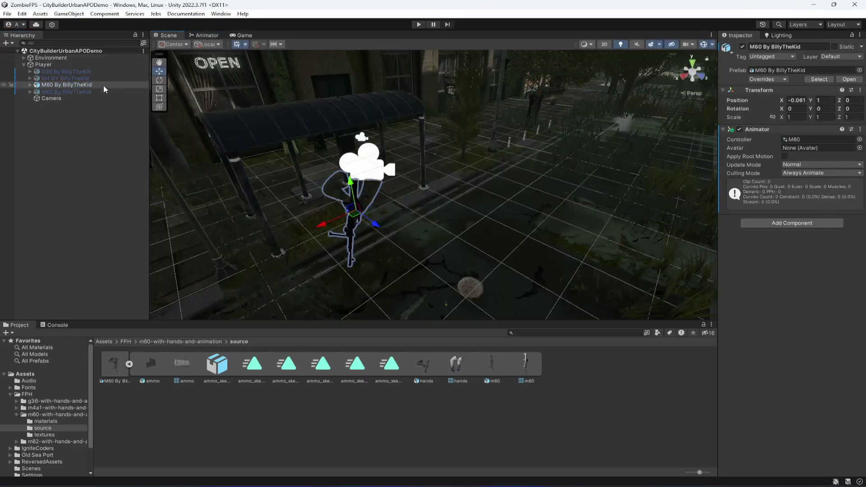
left_click(742, 47)
left_click(68, 92)
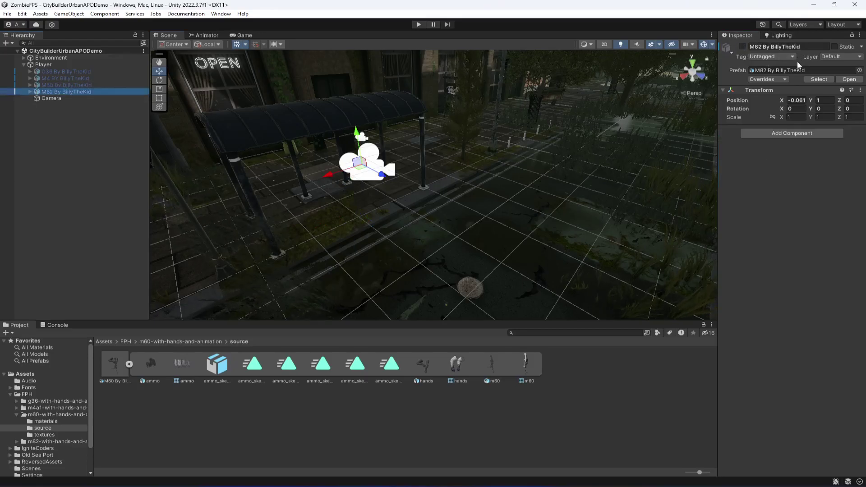
left_click(743, 47)
key("ctrl+s")
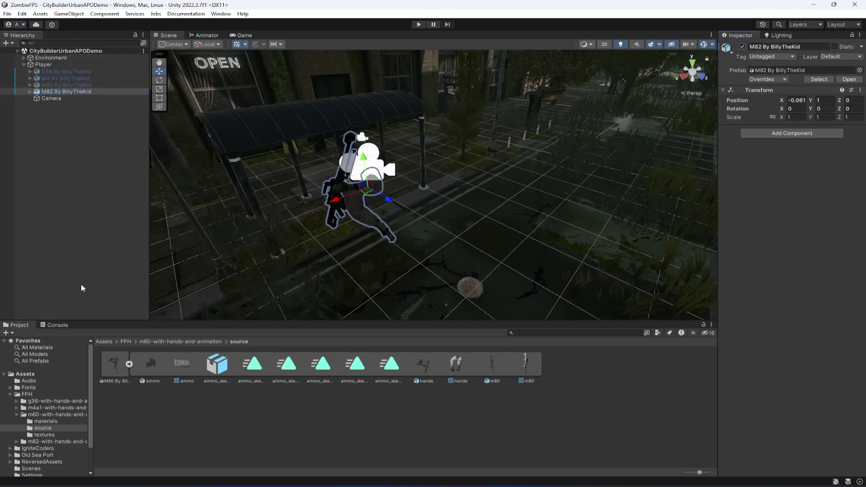
Step: Assign the M82 animator controller from the m82-with-hands-and-animation folder to the M82 model
left_click(129, 366)
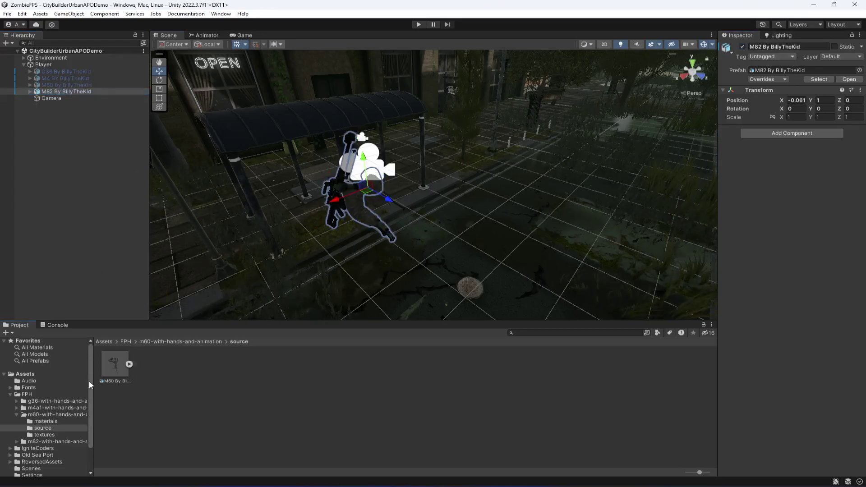
left_click(17, 415)
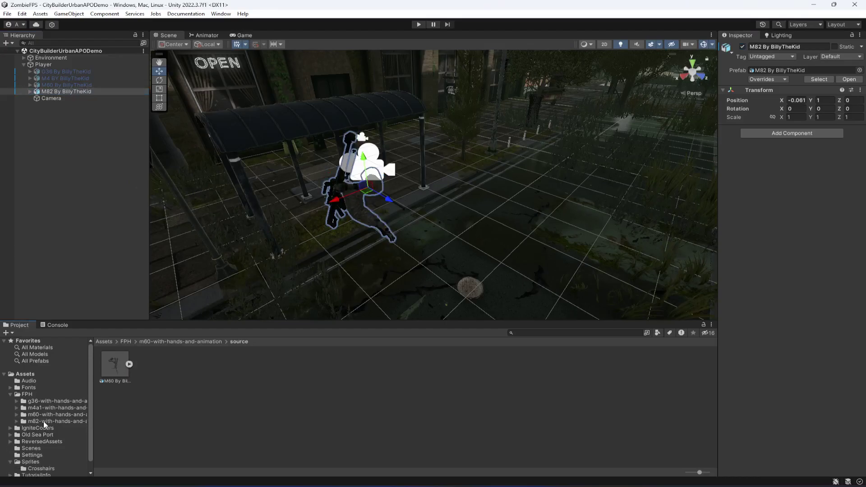
left_click(45, 422)
left_click_drag(215, 365, 785, 218)
Step: Arrange the Entry, Exit and Any State nodes together near the top of the M82 controller's graph and save the project
left_click(207, 35)
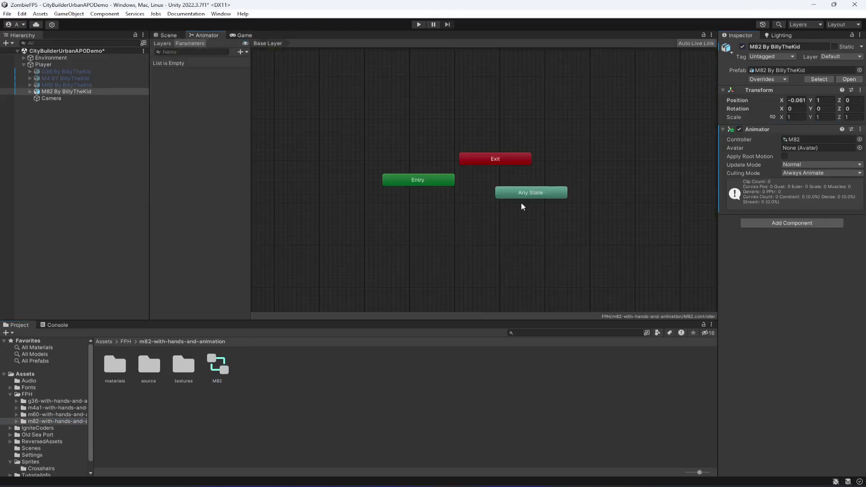
left_click_drag(423, 181, 457, 107)
left_click_drag(479, 159, 443, 96)
left_click_drag(539, 196, 543, 107)
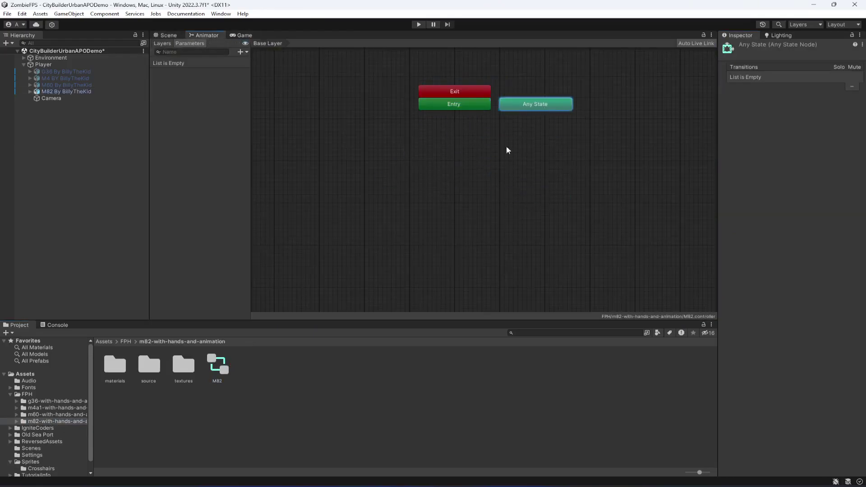
left_click(528, 130)
key("ctrl+s")
Step: Find the m82_skeleton|idle clip inside the M82 source model and add it as the default state below Entry in the M82 controller
double_click(149, 367)
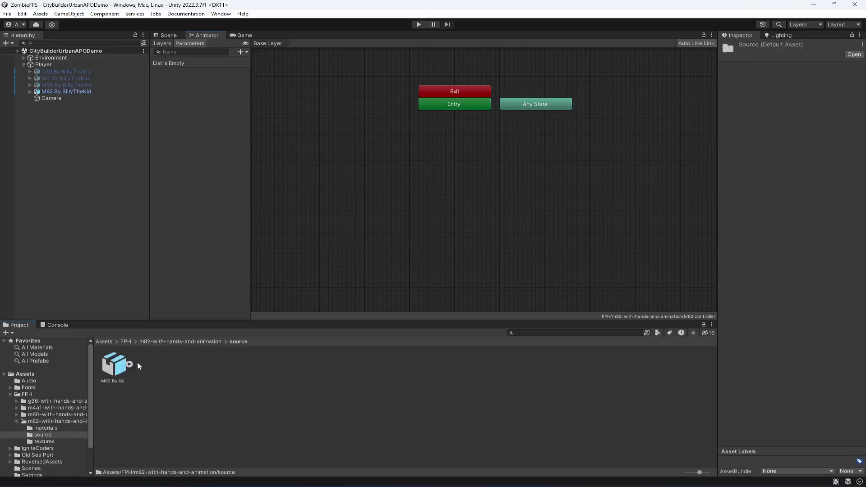
left_click(315, 362)
key("Right")
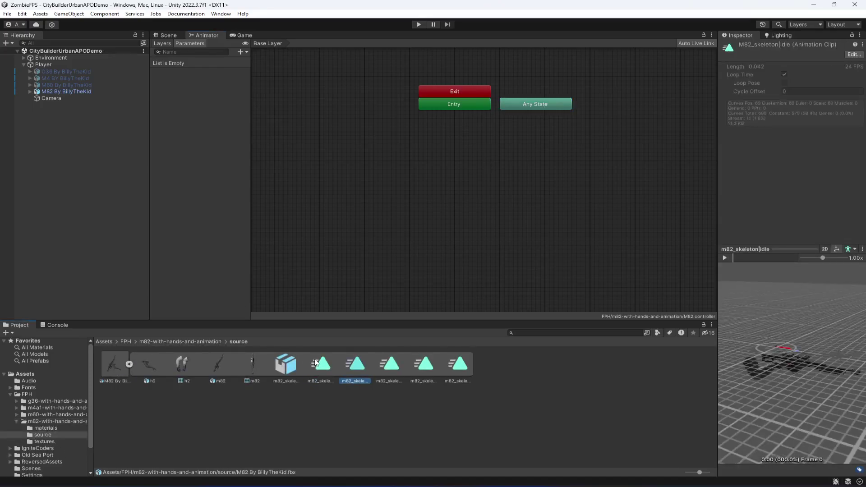
left_click(315, 362)
key("Right")
key("Right")
left_click_drag(358, 372, 443, 168)
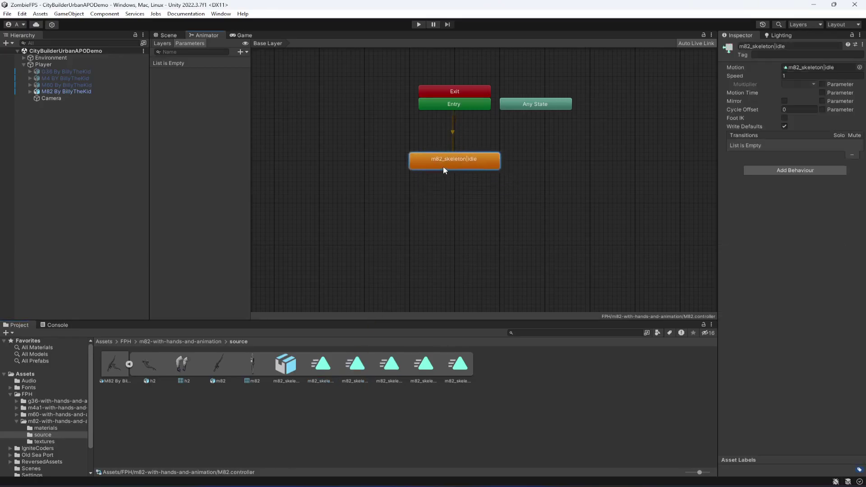
Step: Deactivate the M82 model, activate the M60 model, and run the scene in the Game view to check the M60's idle animation
left_click(242, 35)
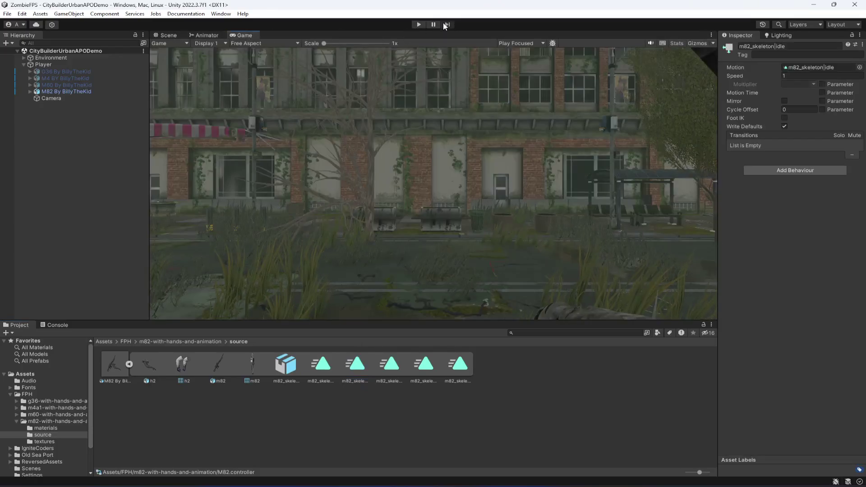
left_click(66, 91)
left_click(743, 47)
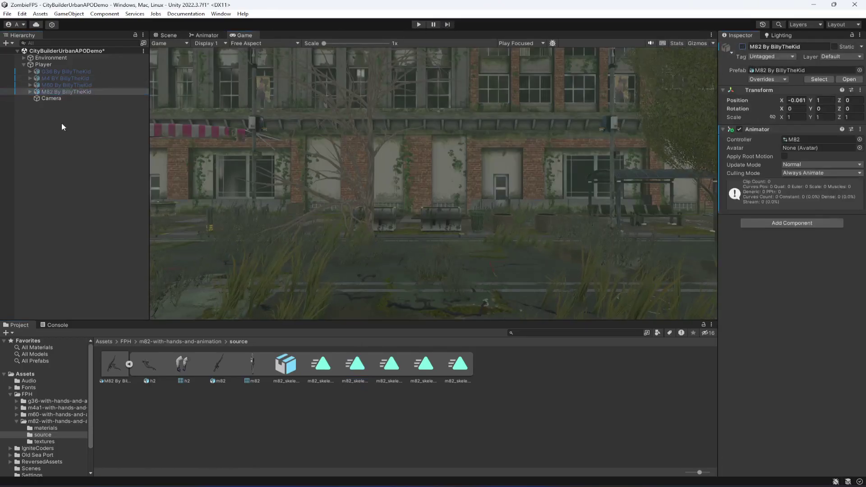
left_click(68, 84)
left_click(742, 47)
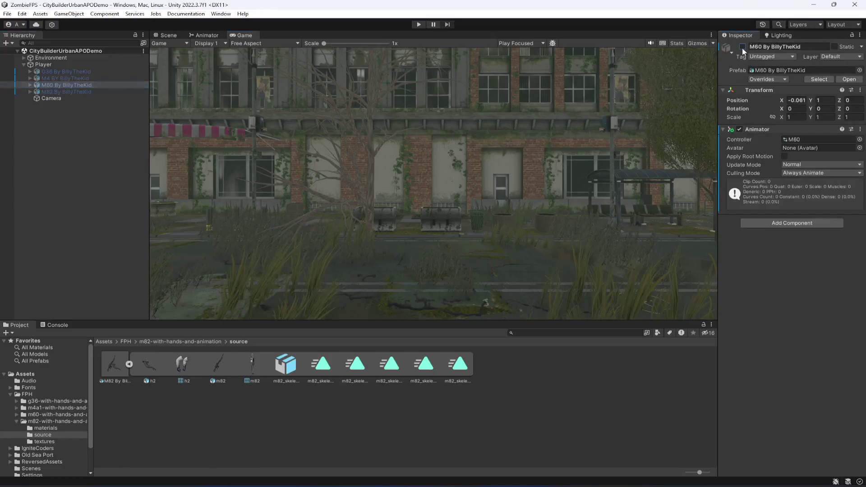
left_click(419, 24)
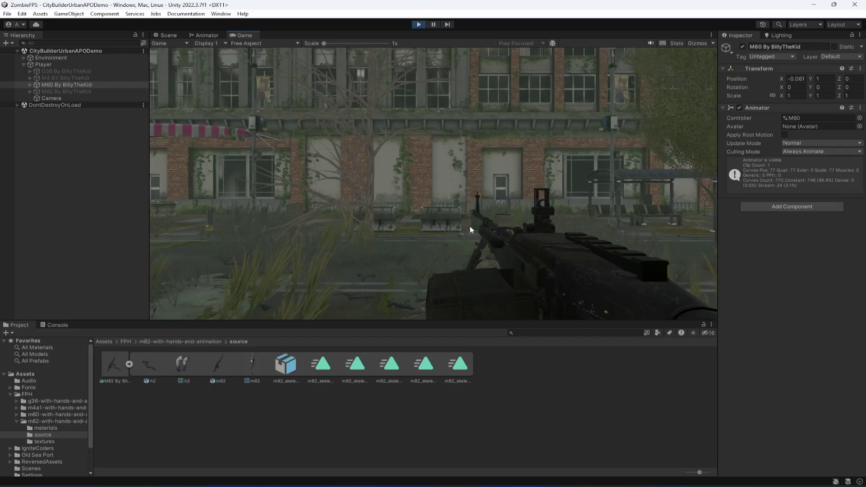
Step: Swap the M60 for the M82 model while the scene is running to check the M82's idle animation, and stop play mode
left_click(91, 85)
left_click(743, 47)
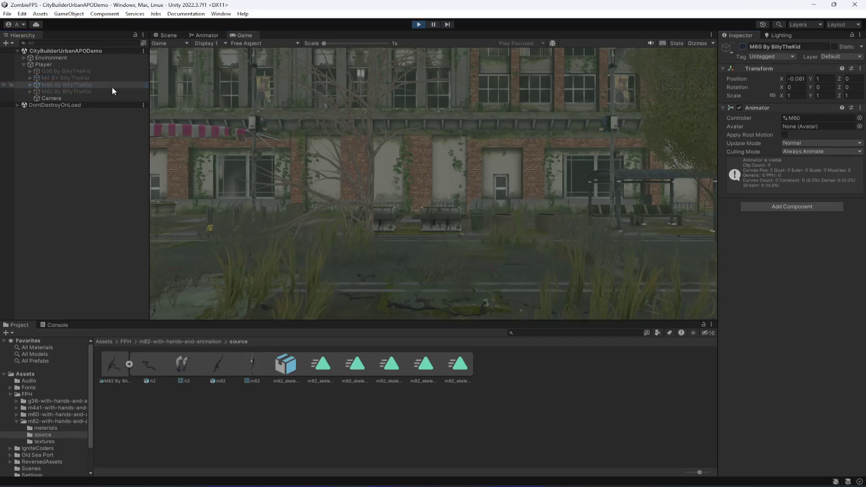
left_click(79, 90)
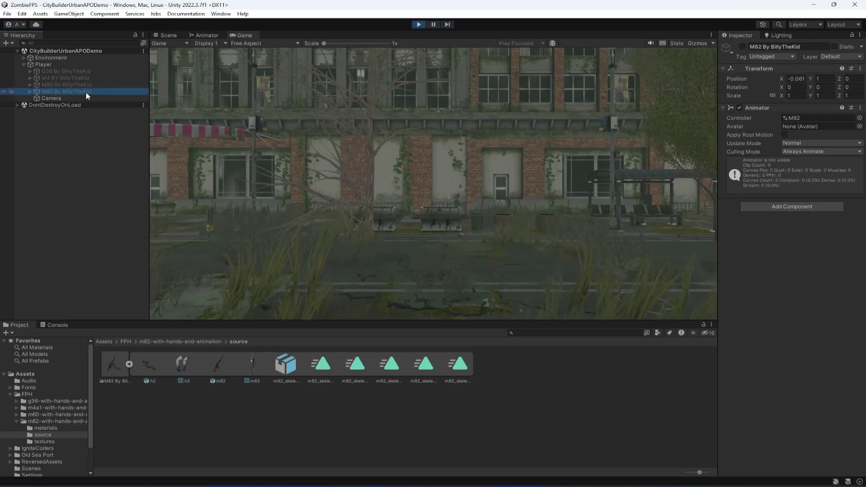
left_click(742, 46)
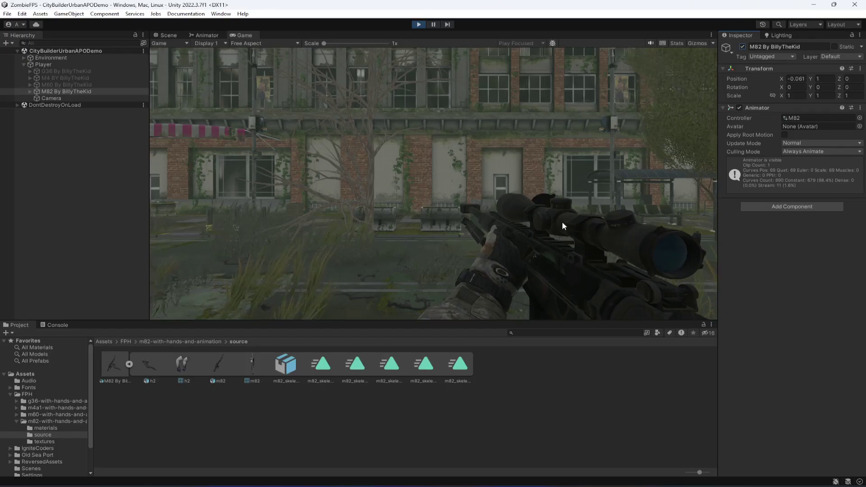
left_click(419, 25)
Step: Deactivate the M60 model, activate the G36 model under Player, and save the scene with the Player hierarchy collapsed
left_click(57, 84)
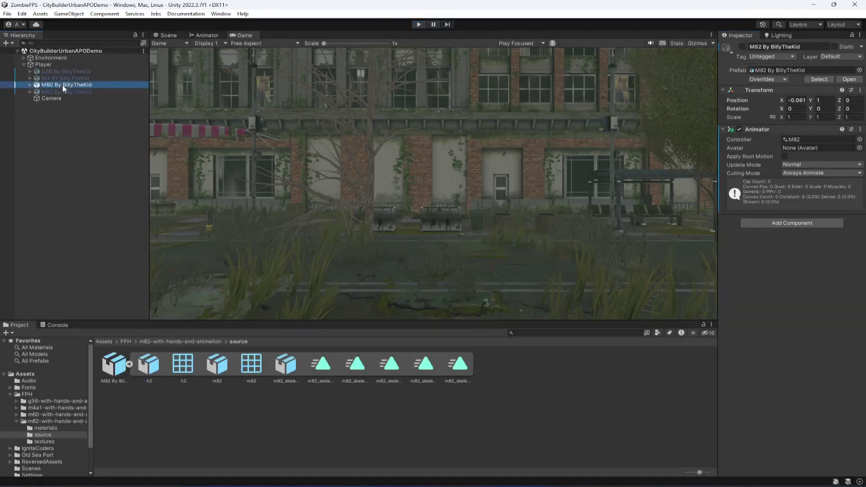
left_click(742, 47)
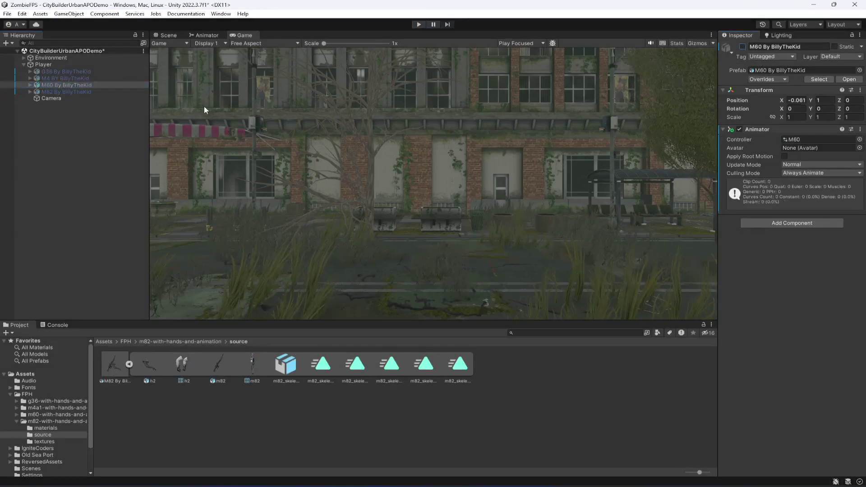
left_click(64, 71)
left_click(742, 47)
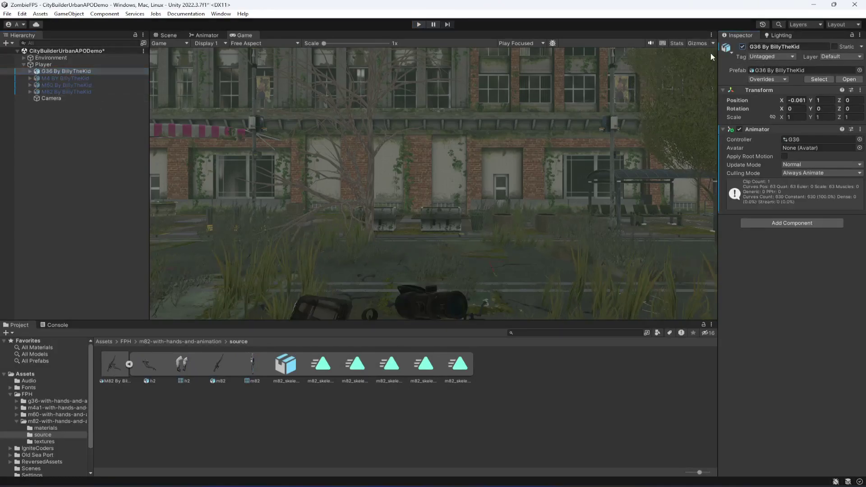
left_click(24, 64)
left_click(36, 99)
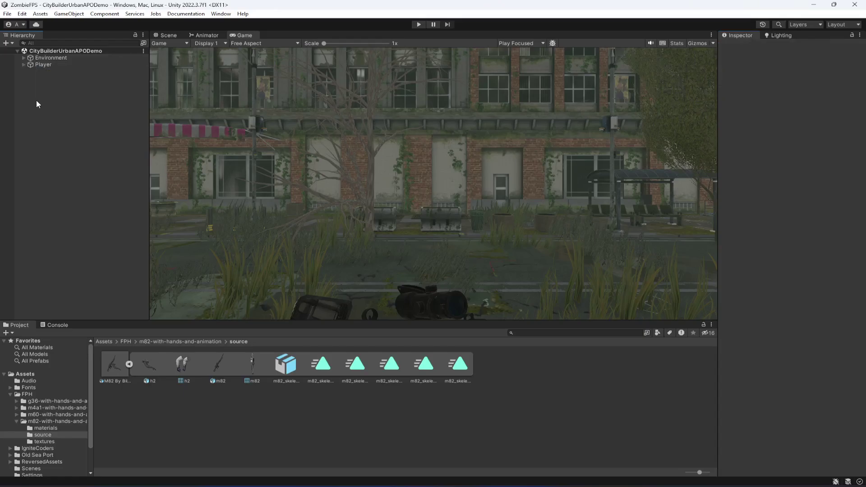